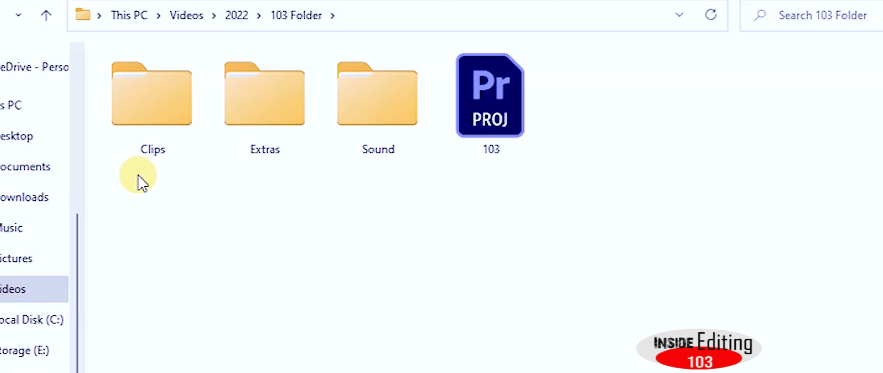
Drag the Clips, Extras and Sound folders from the 103 folder into Premiere's Project panel.
{"action": "left_click", "coordinate": [147, 117]}
{"action": "left_click", "coordinate": [291, 117]}
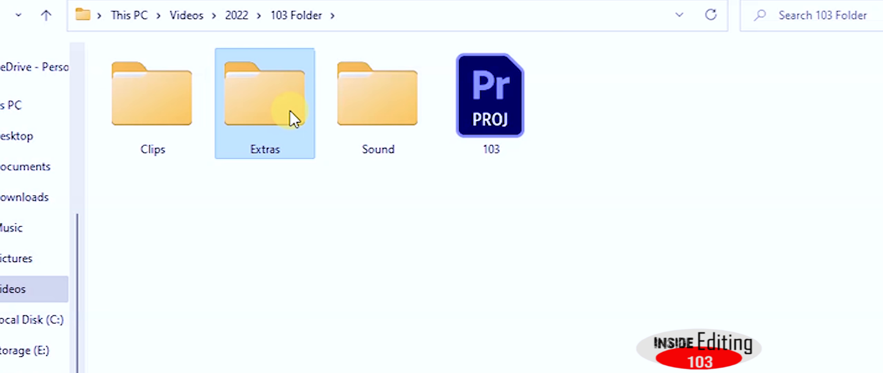
{"action": "left_click", "coordinate": [382, 97]}
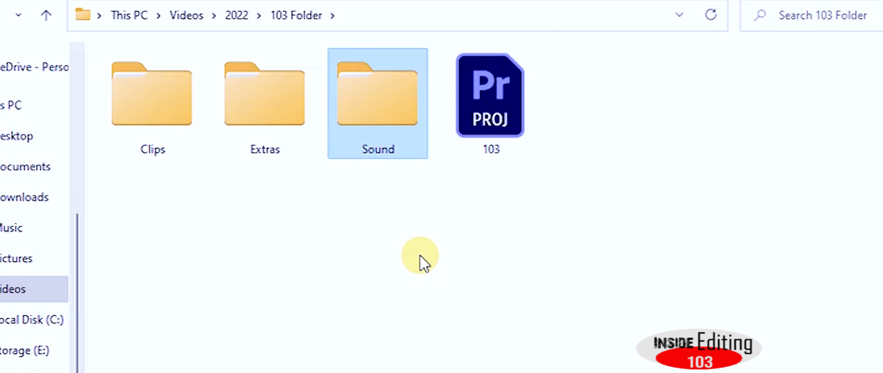
{"action": "left_click_drag", "start_coordinate": [420, 255], "coordinate": [143, 94]}
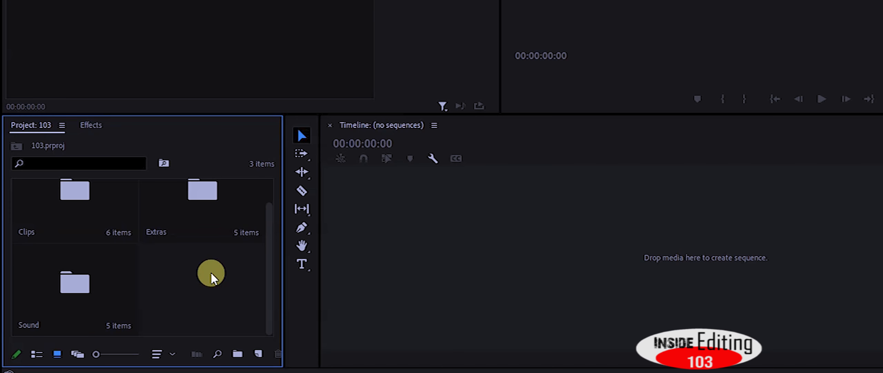
Create a new sequence named 103 with Custom editing mode and a 1920 frame width.
{"action": "left_click", "coordinate": [259, 353]}
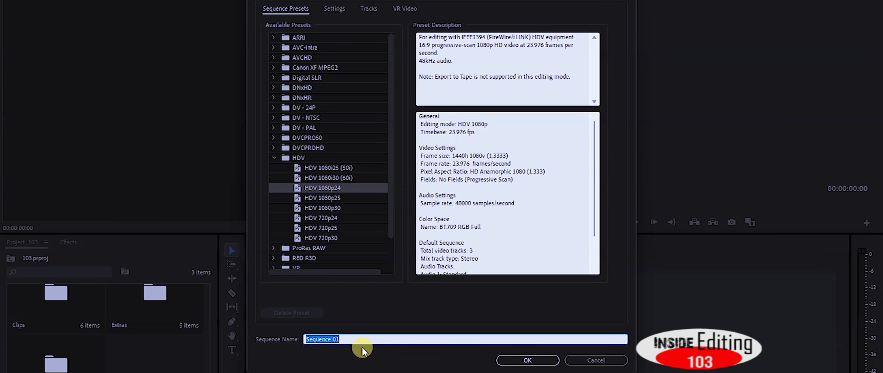
{"action": "type", "text": "103"}
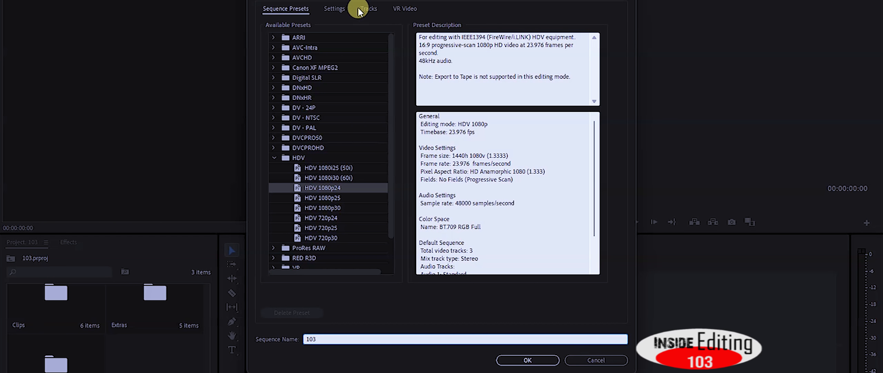
{"action": "left_click", "coordinate": [334, 9]}
{"action": "left_click", "coordinate": [407, 27]}
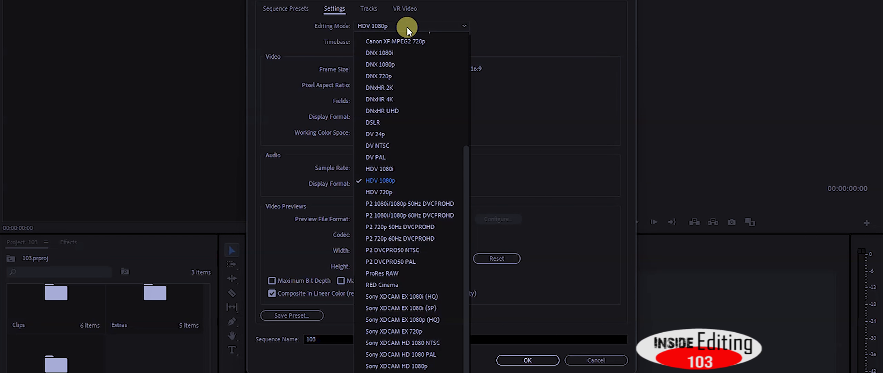
{"action": "scroll", "coordinate": [406, 28], "scroll_direction": "up", "scroll_amount": 5}
{"action": "left_click", "coordinate": [401, 38]}
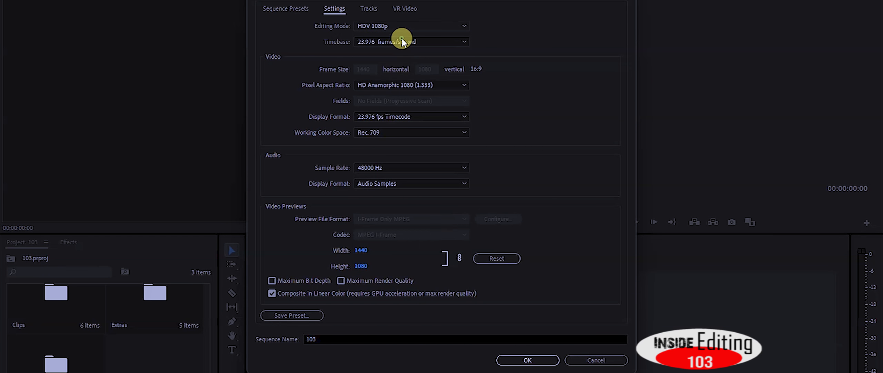
{"action": "left_click", "coordinate": [362, 69]}
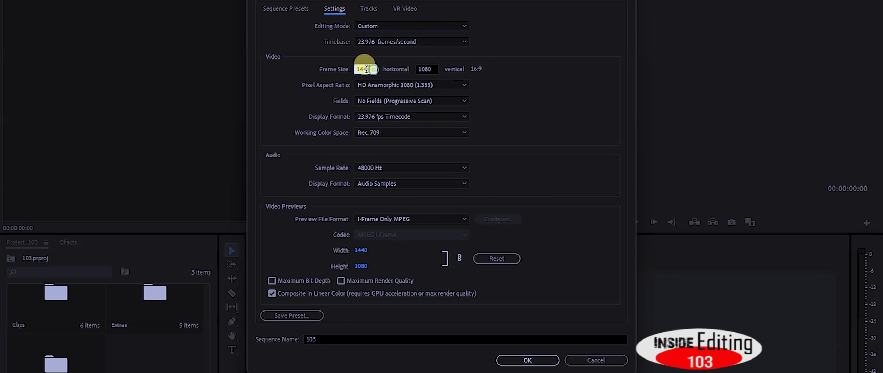
{"action": "type", "text": "1920"}
{"action": "left_click", "coordinate": [441, 339]}
Create the 103 sequence and load the presenter clip into the Source monitor.
{"action": "left_click", "coordinate": [523, 360]}
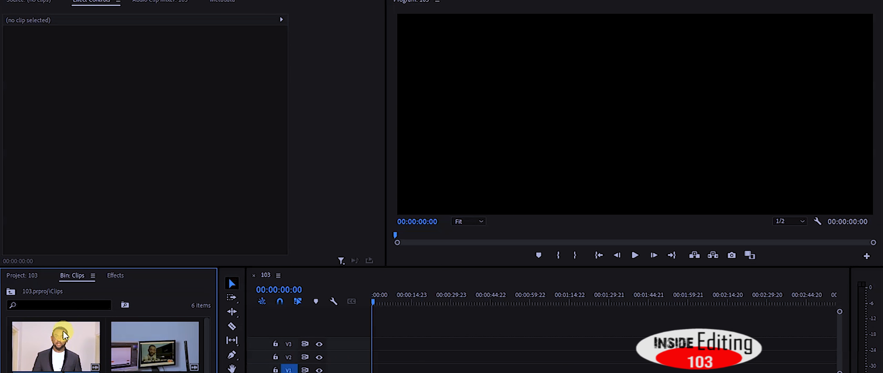
{"action": "double_click", "coordinate": [63, 333]}
{"action": "left_click", "coordinate": [134, 191]}
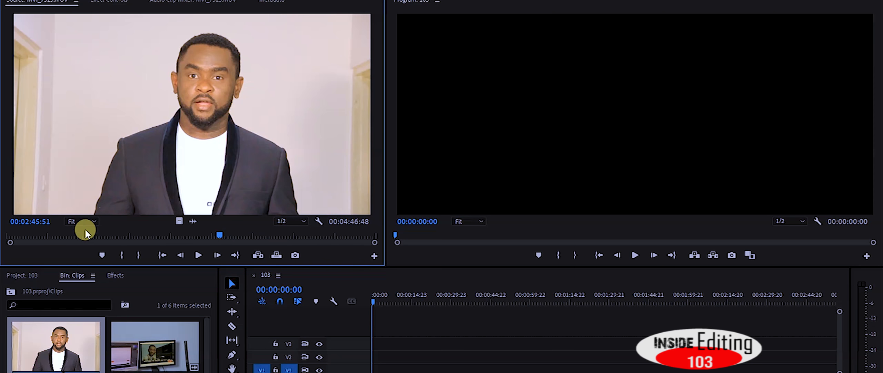
Mark In and Out points around the usable take and drag that section onto V1.
{"action": "left_click", "coordinate": [59, 237]}
{"action": "key", "text": "i"}
{"action": "left_click", "coordinate": [343, 236]}
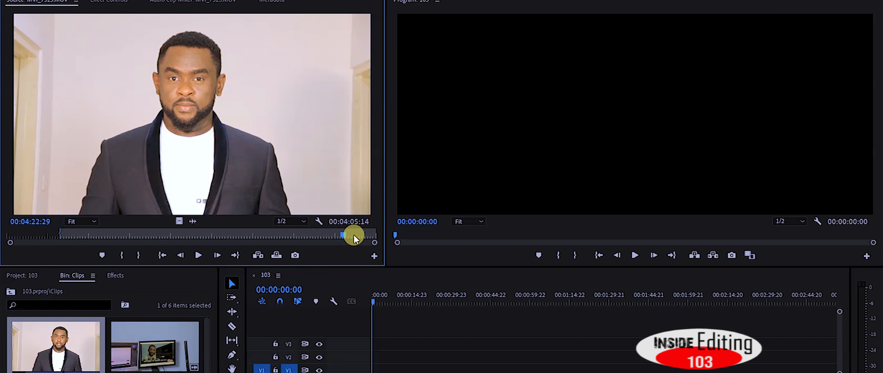
{"action": "key", "text": "o"}
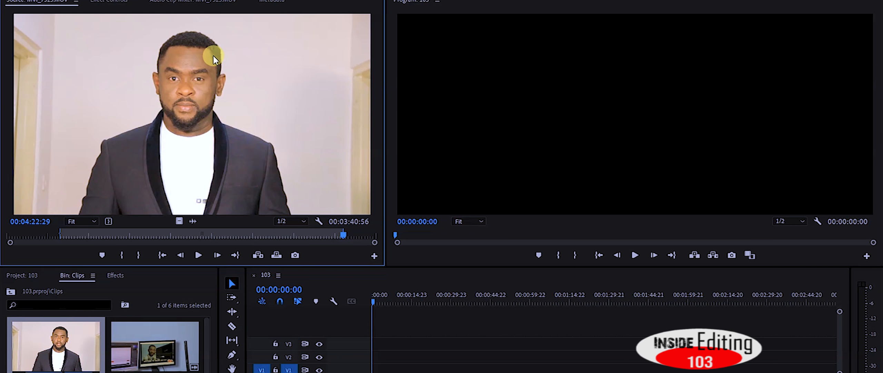
{"action": "left_click_drag", "start_coordinate": [231, 79], "coordinate": [376, 372]}
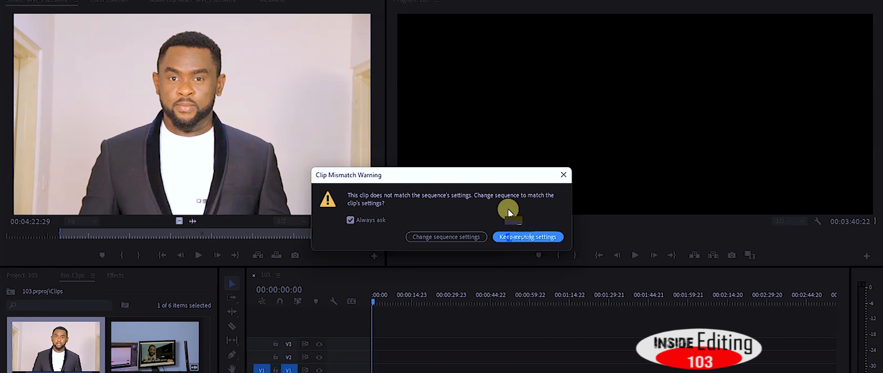
Keep the existing sequence settings and set the V1 clip to frame size.
{"action": "left_click", "coordinate": [522, 237]}
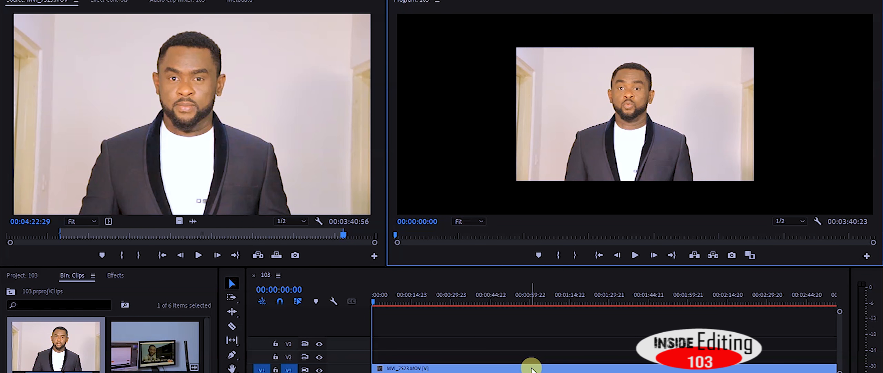
{"action": "right_click", "coordinate": [531, 368]}
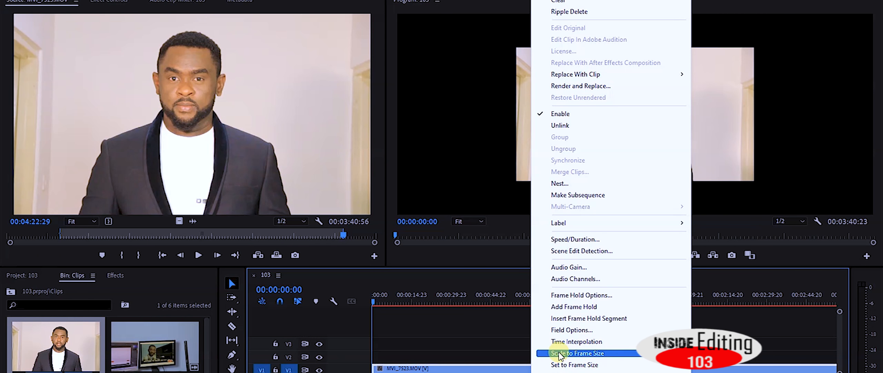
{"action": "left_click", "coordinate": [571, 353]}
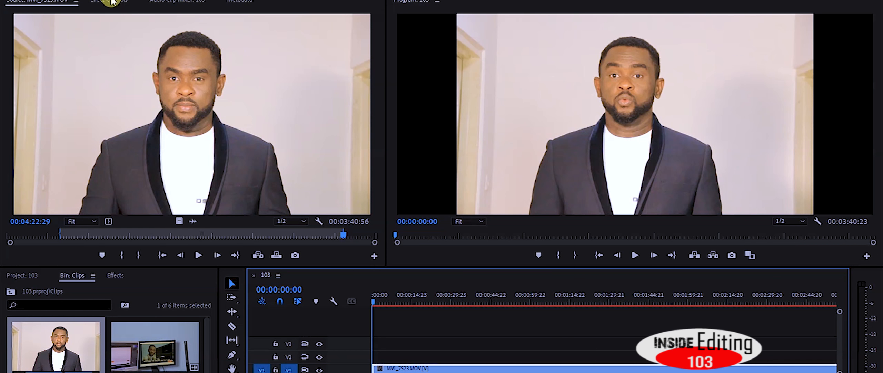
Scale the presenter clip up in the frame using Motion handles, then switch to Photoshop's bc.jpg.
{"action": "left_click", "coordinate": [108, 1]}
{"action": "left_click", "coordinate": [43, 43]}
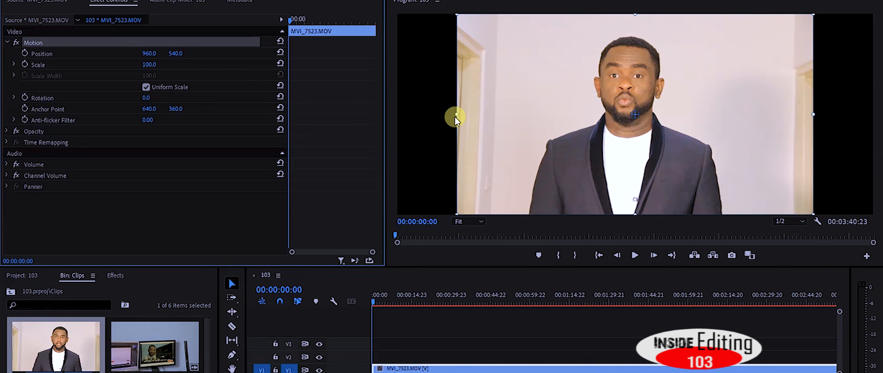
{"action": "left_click_drag", "start_coordinate": [456, 117], "coordinate": [409, 123]}
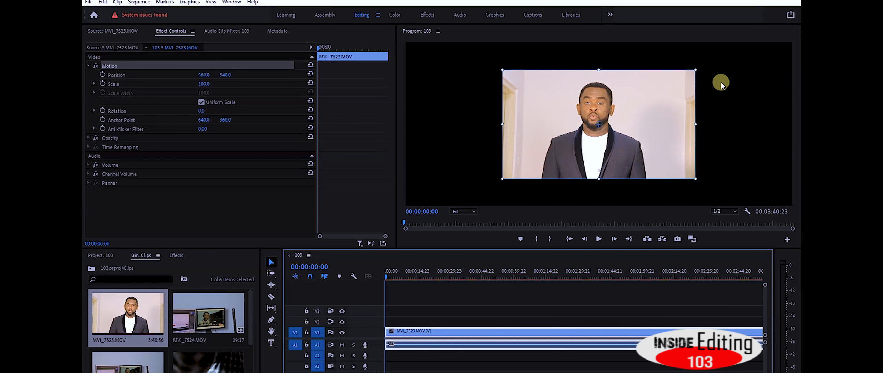
{"action": "left_click", "coordinate": [721, 82]}
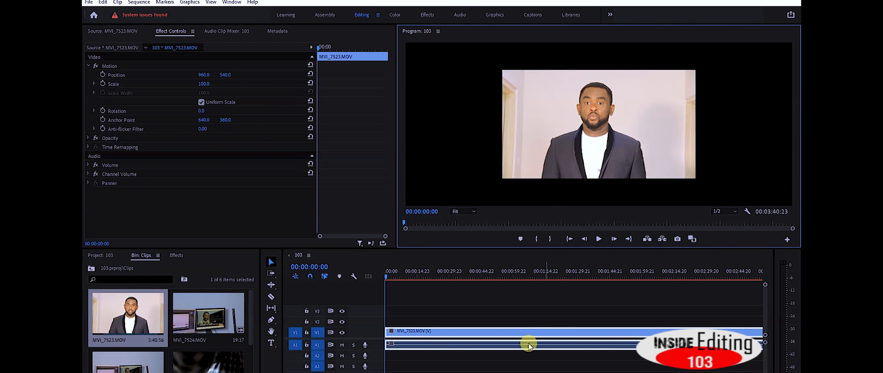
{"action": "left_click", "coordinate": [461, 372]}
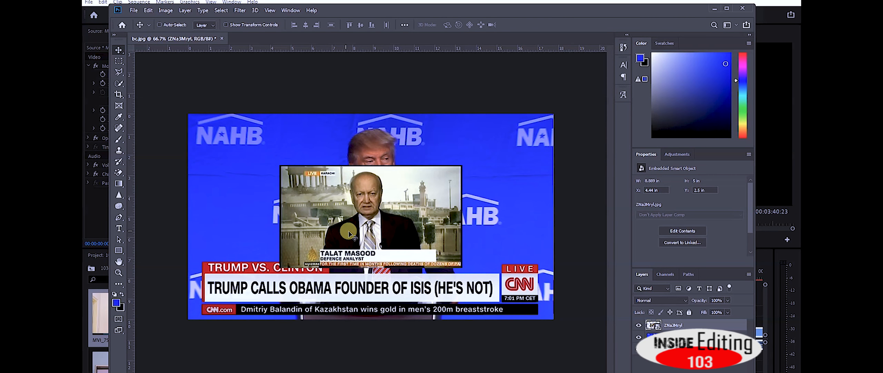
Toggle the inset and CNN layers' visibility and move the CNN image up above the BBC bar.
{"action": "left_click", "coordinate": [638, 325]}
{"action": "left_click", "coordinate": [639, 338]}
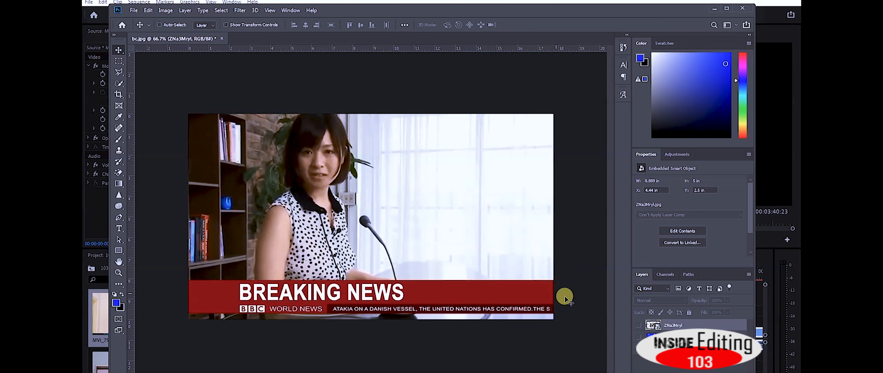
{"action": "left_click", "coordinate": [638, 337]}
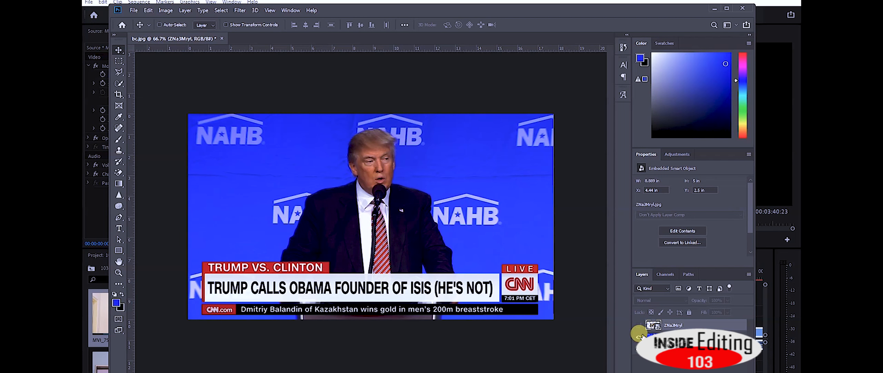
{"action": "left_click", "coordinate": [675, 336]}
{"action": "left_click_drag", "start_coordinate": [508, 237], "coordinate": [509, 199]}
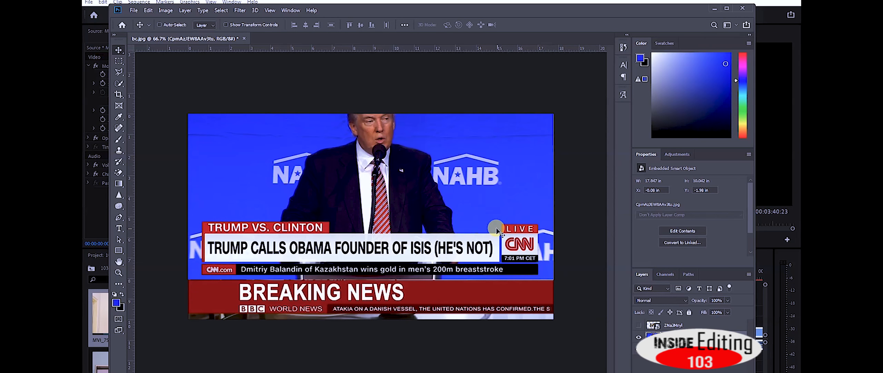
{"action": "left_click", "coordinate": [638, 324]}
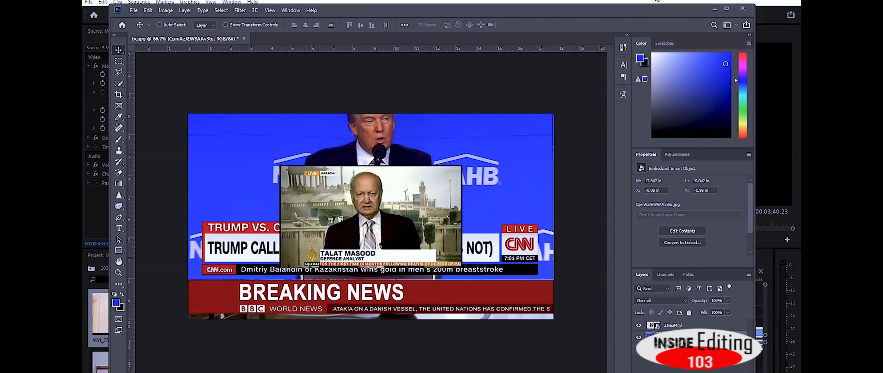
{"action": "left_click", "coordinate": [726, 10]}
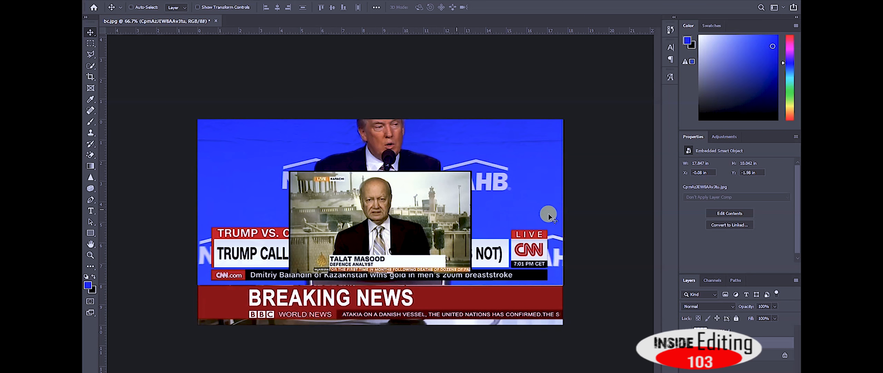
Check the inset, CNN and Background layers, then enable Auto-Select and select the CNN podium layer.
{"action": "left_click", "coordinate": [714, 329]}
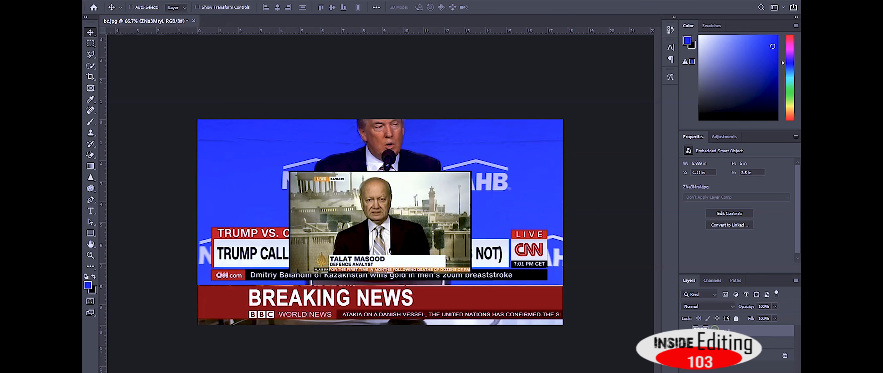
{"action": "left_click", "coordinate": [718, 344]}
{"action": "left_click", "coordinate": [718, 353]}
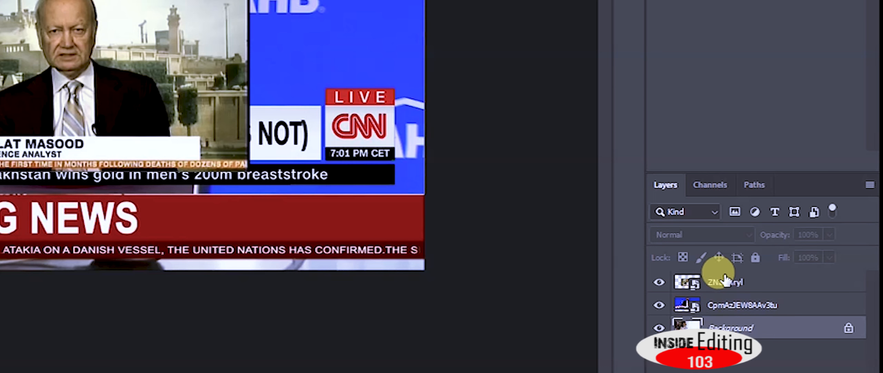
{"action": "left_click", "coordinate": [718, 283]}
{"action": "left_click", "coordinate": [723, 304]}
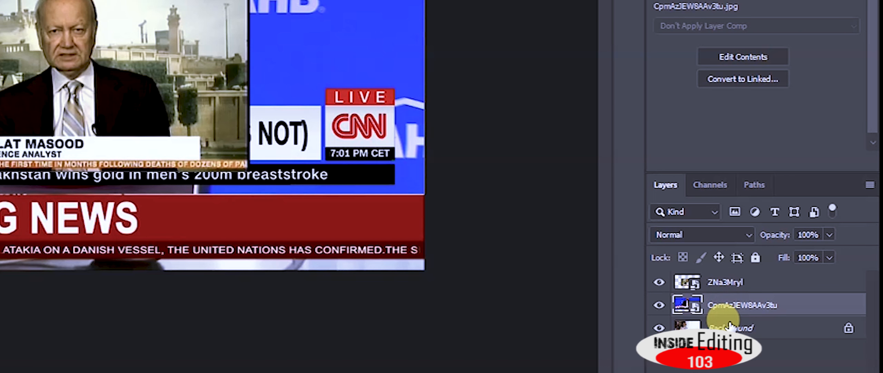
{"action": "left_click", "coordinate": [730, 326]}
{"action": "left_click", "coordinate": [719, 301]}
{"action": "left_click", "coordinate": [724, 287]}
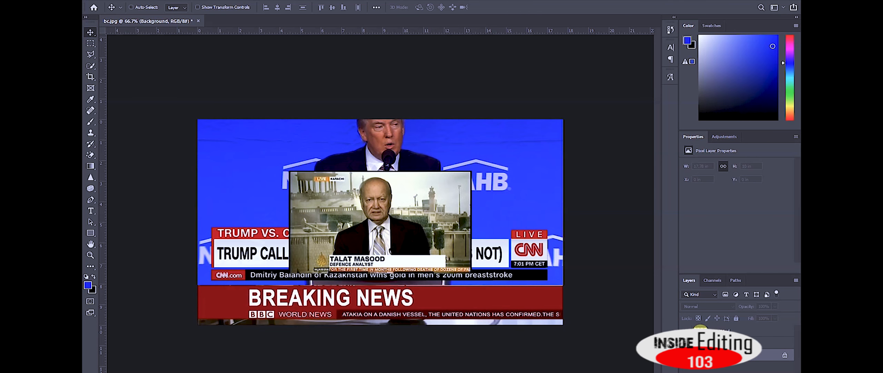
{"action": "left_click", "coordinate": [716, 327]}
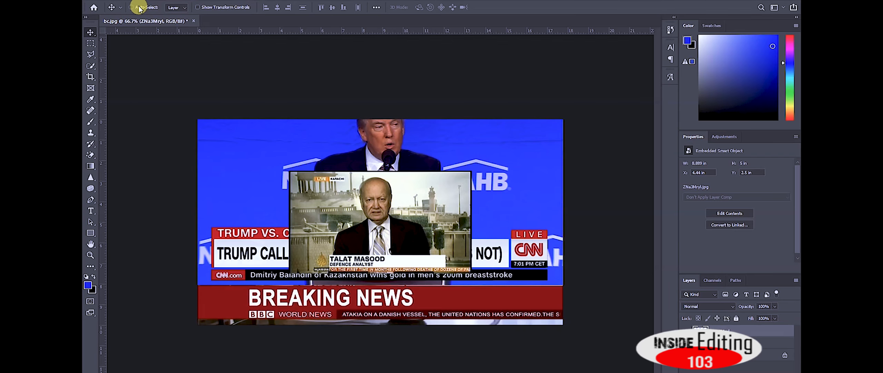
{"action": "left_click", "coordinate": [132, 7]}
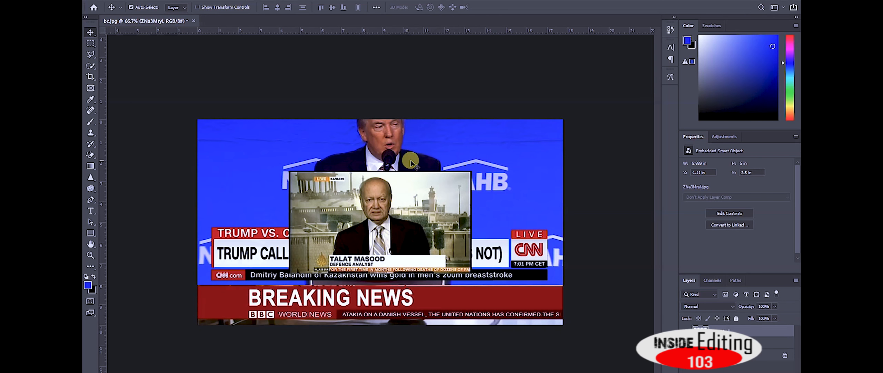
{"action": "left_click", "coordinate": [535, 137]}
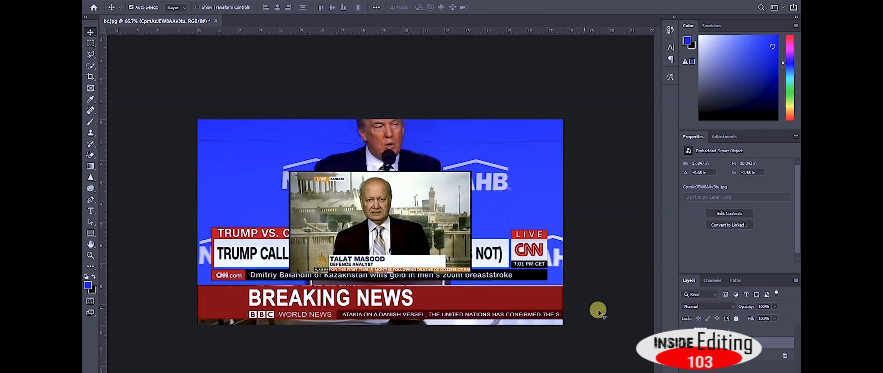
Scale the Al Jazeera analyst image to about 202% with transform controls so it covers the canvas.
{"action": "left_click", "coordinate": [423, 191]}
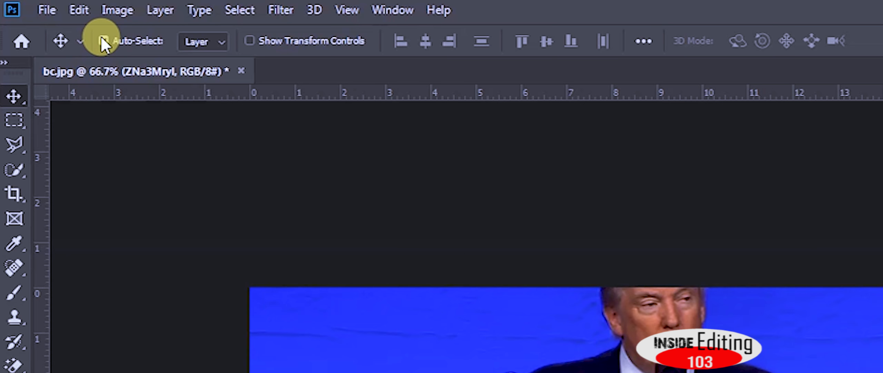
{"action": "left_click", "coordinate": [104, 41]}
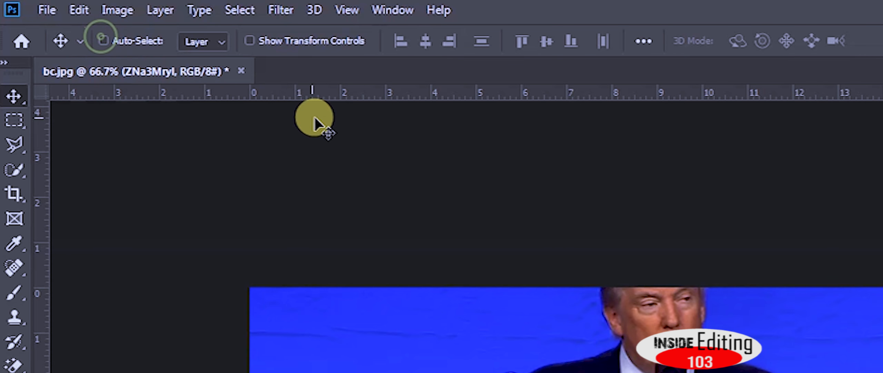
{"action": "left_click", "coordinate": [270, 45]}
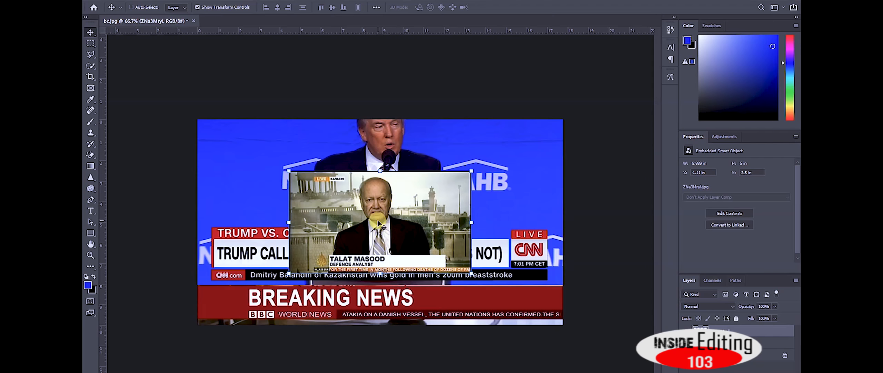
{"action": "left_click_drag", "start_coordinate": [471, 170], "coordinate": [563, 137]}
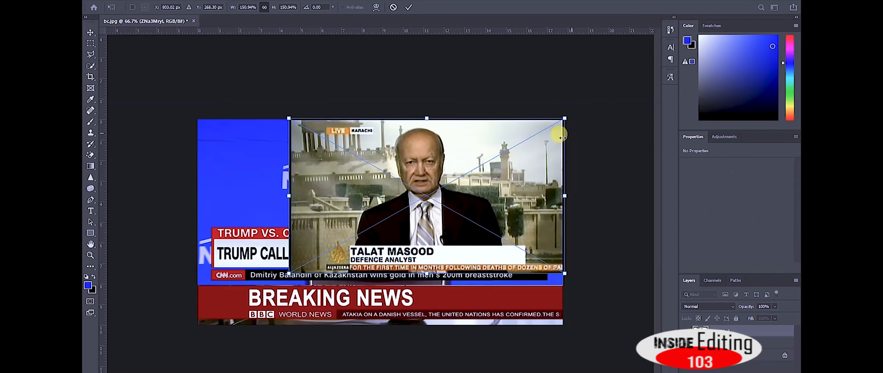
{"action": "left_click_drag", "start_coordinate": [289, 272], "coordinate": [195, 325]}
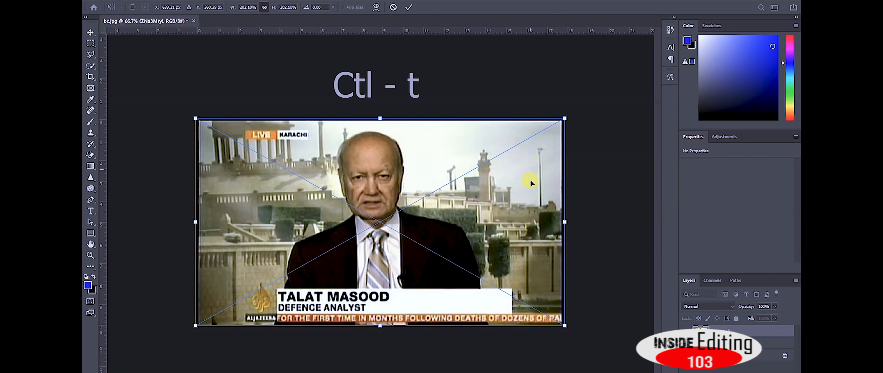
{"action": "left_click", "coordinate": [408, 7]}
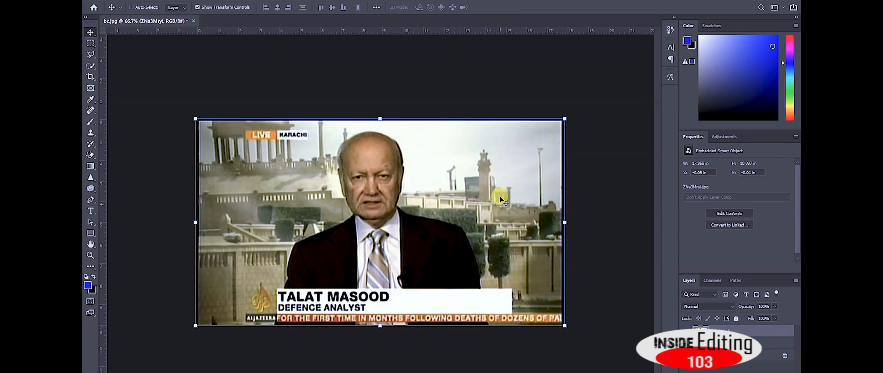
{"action": "left_click", "coordinate": [196, 8]}
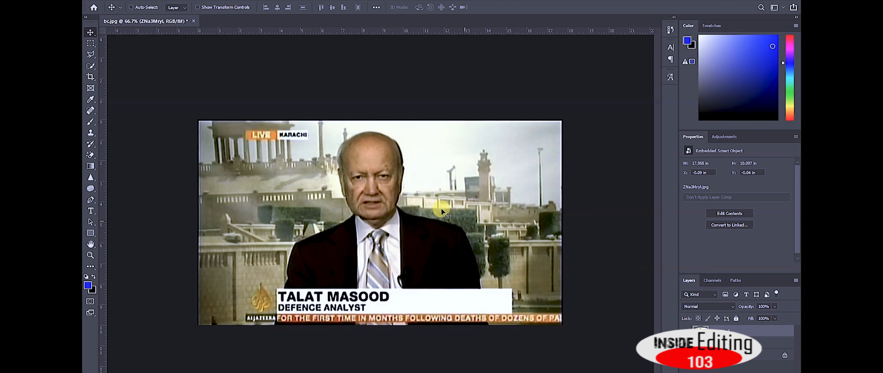
Select the Al Jazeera image layer and move it up to reveal the layers beneath.
{"action": "left_click", "coordinate": [199, 7]}
{"action": "left_click", "coordinate": [203, 8]}
{"action": "left_click", "coordinate": [729, 342]}
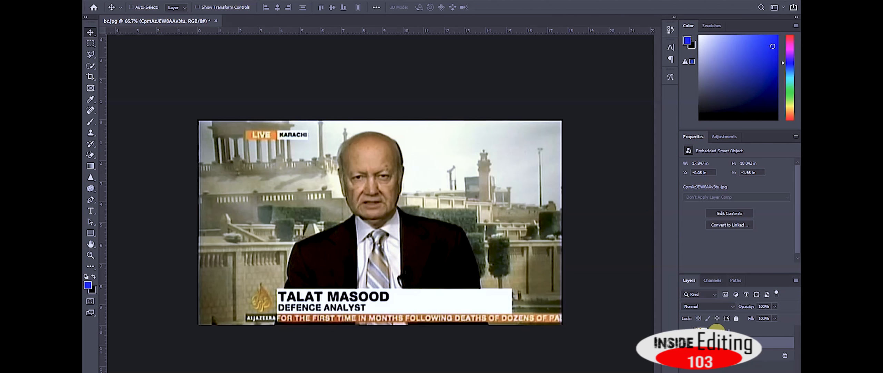
{"action": "left_click", "coordinate": [717, 330]}
{"action": "left_click_drag", "start_coordinate": [497, 257], "coordinate": [496, 154]}
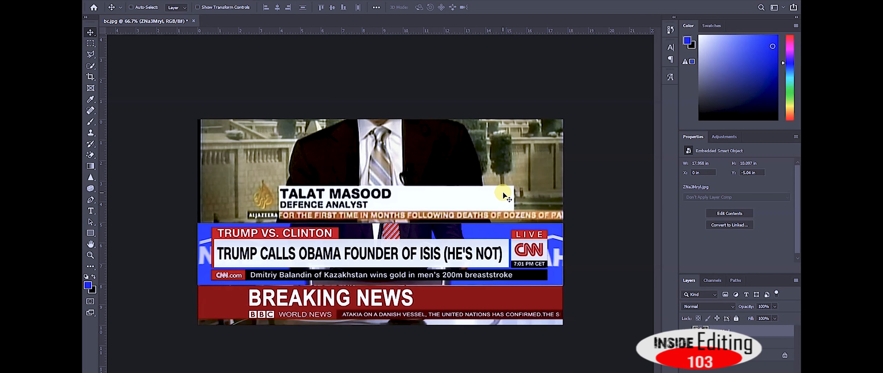
Stack the CNN layer above Al Jazeera, shift it down to fill the canvas, and pick the Eraser Tool.
{"action": "left_click", "coordinate": [732, 342]}
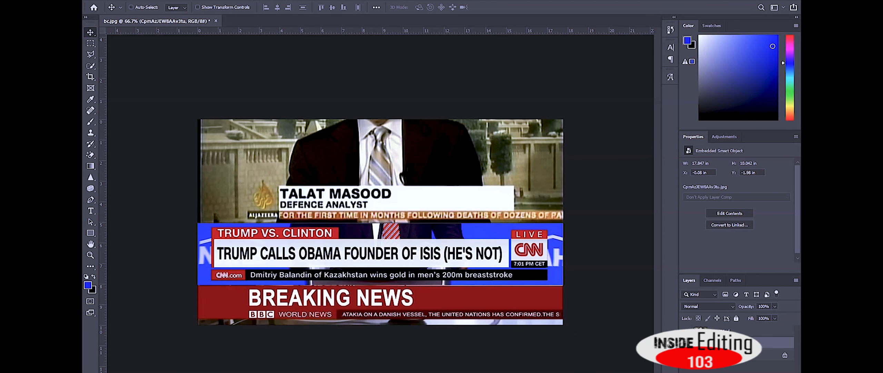
{"action": "left_click_drag", "start_coordinate": [732, 342], "coordinate": [728, 328]}
{"action": "left_click_drag", "start_coordinate": [459, 153], "coordinate": [455, 182]}
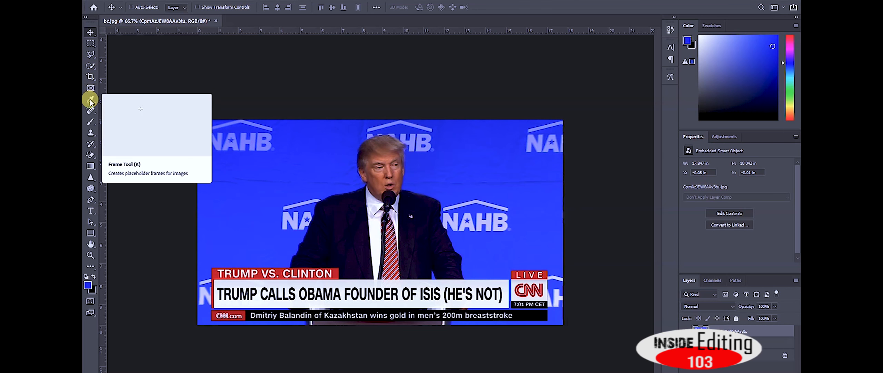
{"action": "left_click", "coordinate": [93, 158]}
{"action": "left_click", "coordinate": [115, 155]}
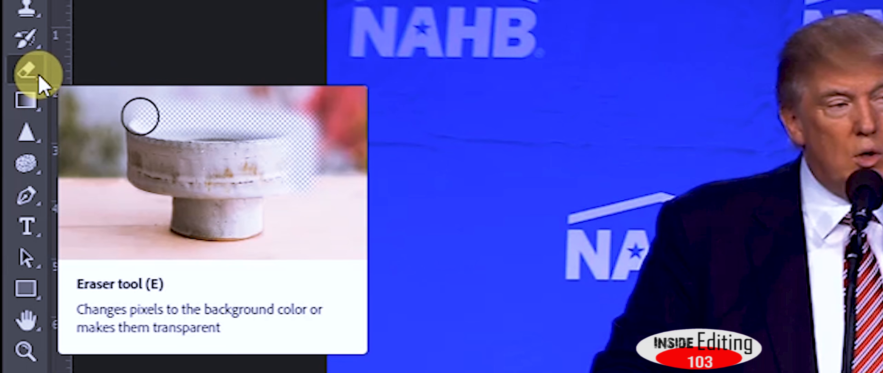
{"action": "left_click", "coordinate": [39, 83]}
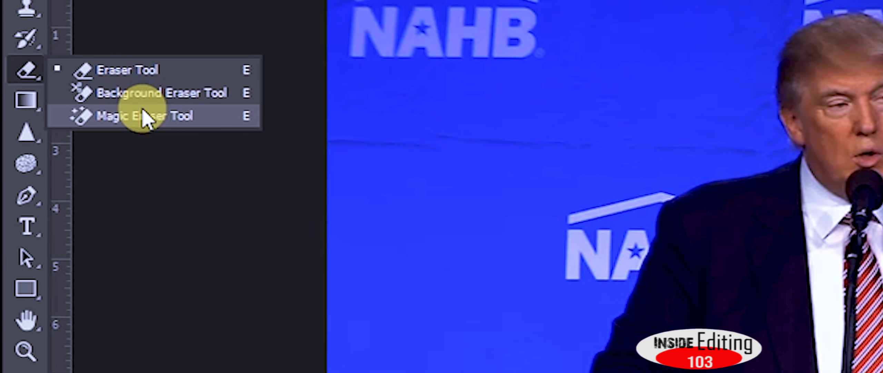
{"action": "left_click", "coordinate": [125, 73]}
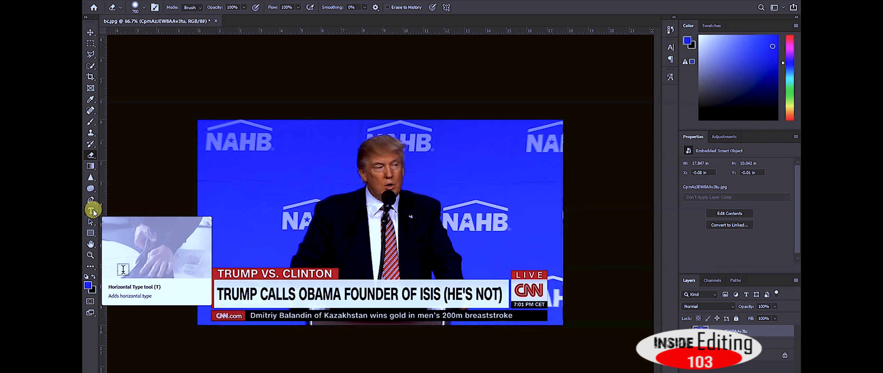
Zoom in on the canvas, then fit the whole image on screen from the Zoom context menu.
{"action": "left_click", "coordinate": [90, 256]}
{"action": "left_click", "coordinate": [276, 203]}
{"action": "left_click", "coordinate": [278, 205]}
{"action": "right_click", "coordinate": [282, 210]}
{"action": "left_click", "coordinate": [296, 154]}
{"action": "right_click", "coordinate": [297, 156]}
{"action": "left_click", "coordinate": [316, 203]}
{"action": "right_click", "coordinate": [323, 192]}
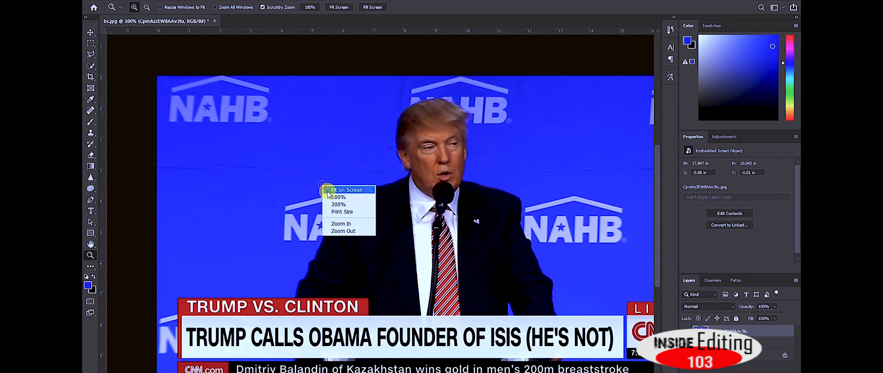
{"action": "left_click", "coordinate": [332, 190]}
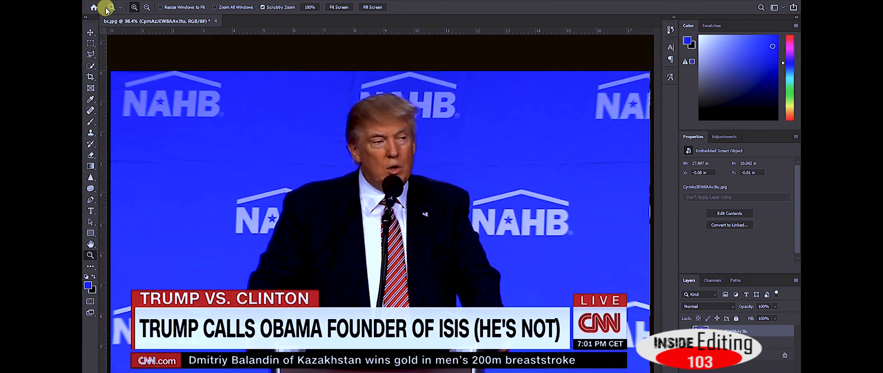
Try the Marquee, Frame, Eraser and Type tools, then return to Move and select the Background layer.
{"action": "left_click", "coordinate": [90, 32]}
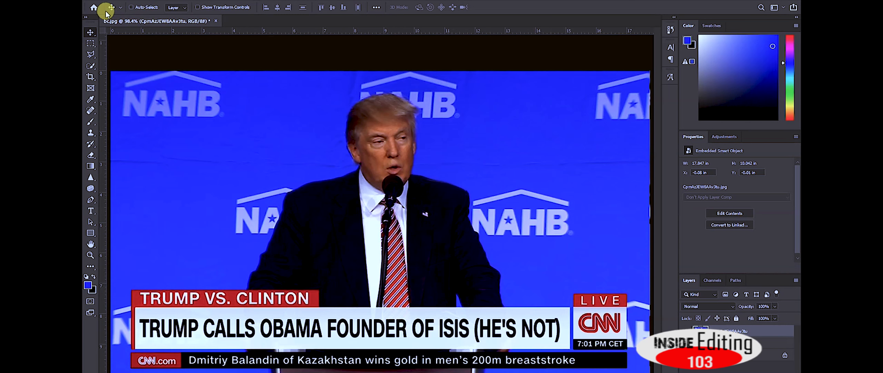
{"action": "left_click", "coordinate": [90, 43]}
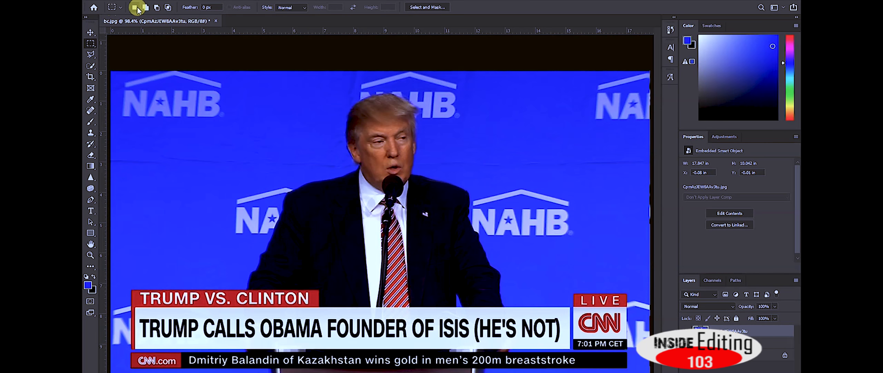
{"action": "left_click", "coordinate": [91, 88]}
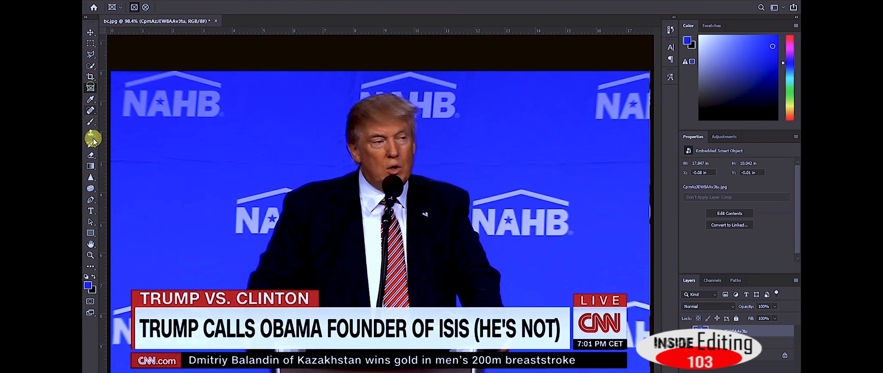
{"action": "left_click", "coordinate": [90, 156]}
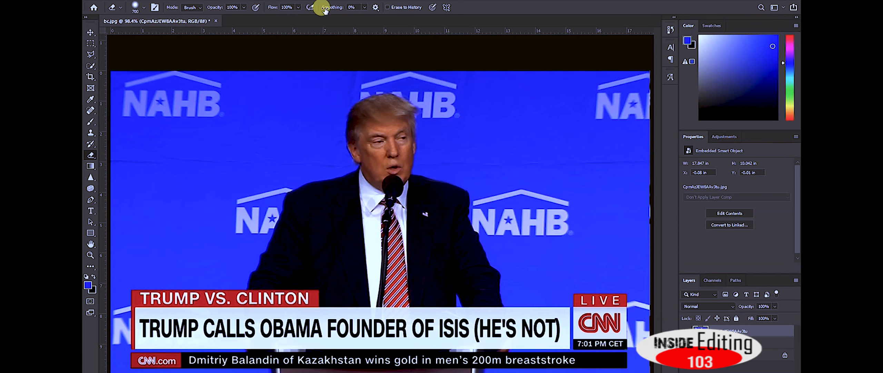
{"action": "left_click", "coordinate": [88, 212]}
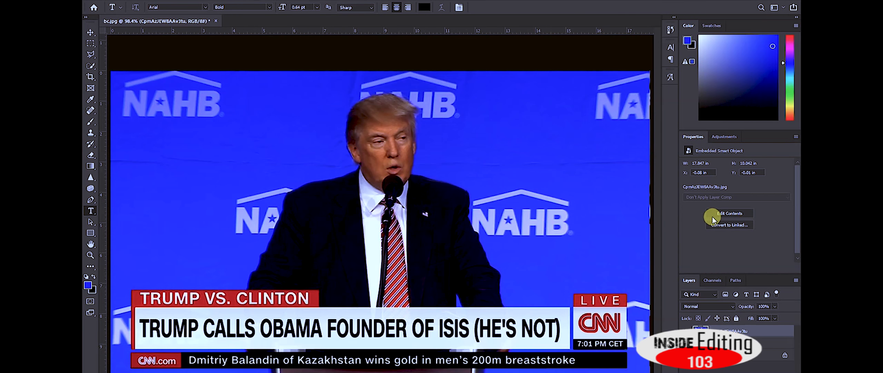
{"action": "left_click", "coordinate": [92, 32]}
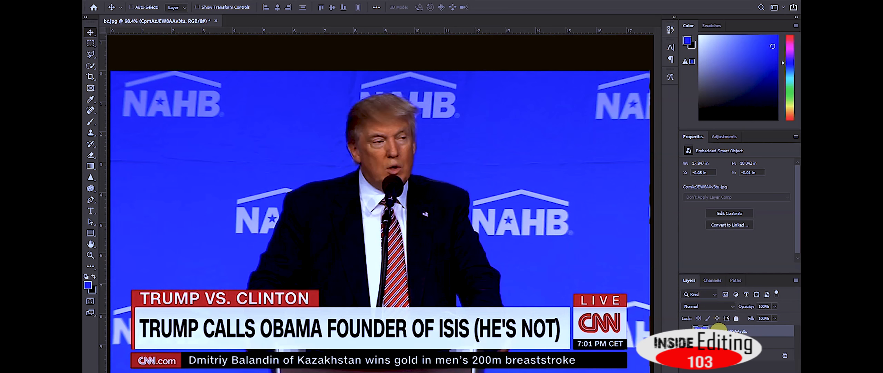
{"action": "left_click", "coordinate": [722, 342]}
{"action": "left_click", "coordinate": [723, 354]}
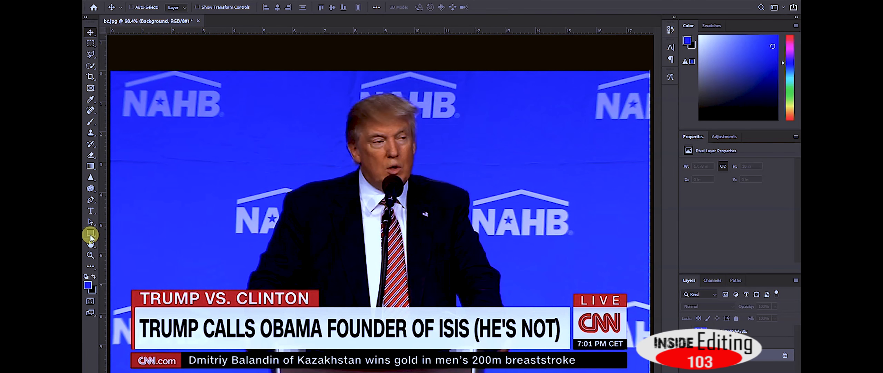
Browse the custom shape presets, then settle on the Rectangle Tool from the shape flyout.
{"action": "left_click_drag", "start_coordinate": [90, 234], "coordinate": [135, 265]}
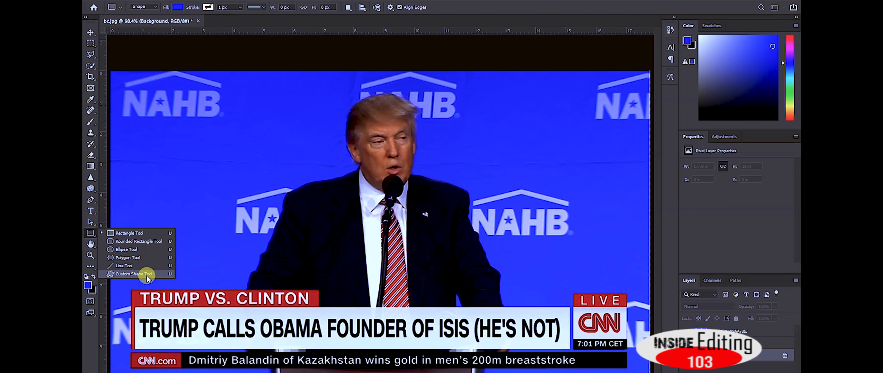
{"action": "left_click", "coordinate": [137, 274]}
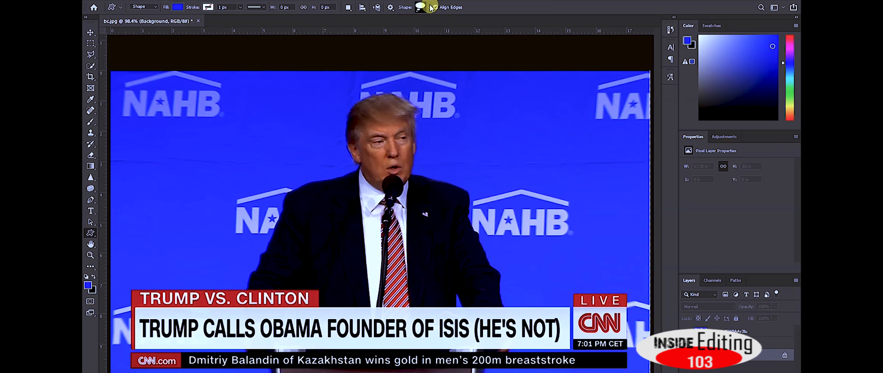
{"action": "left_click", "coordinate": [430, 7]}
{"action": "scroll", "coordinate": [493, 107], "scroll_direction": "down", "scroll_amount": 3}
{"action": "scroll", "coordinate": [497, 107], "scroll_direction": "up", "scroll_amount": 3}
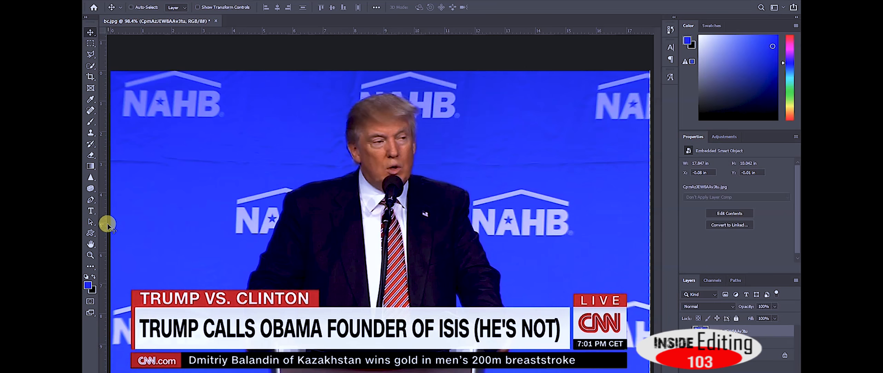
{"action": "left_click", "coordinate": [91, 234]}
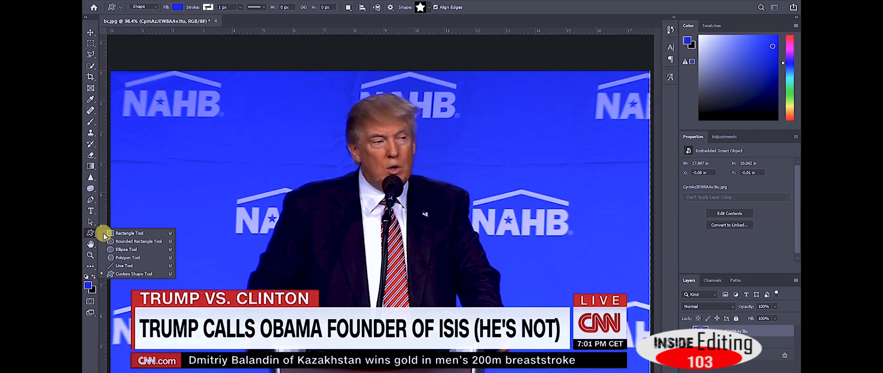
{"action": "left_click", "coordinate": [131, 235]}
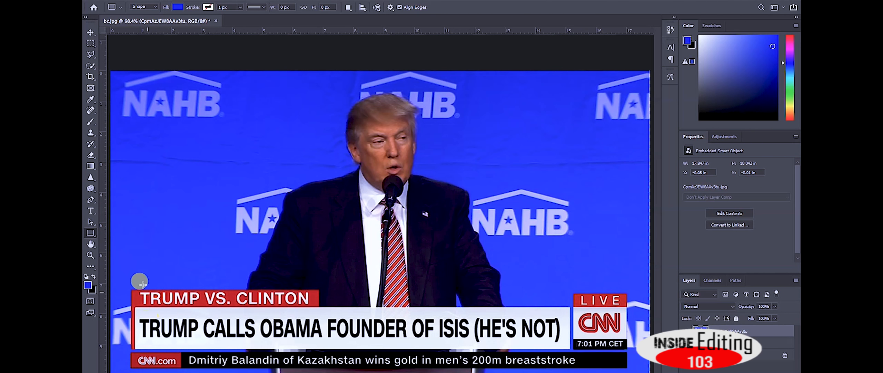
Draw a red-filled rectangle over the TRUMP VS. CLINTON tag, hide its layer, then draw a bar across the headline.
{"action": "left_click_drag", "start_coordinate": [132, 290], "coordinate": [319, 347]}
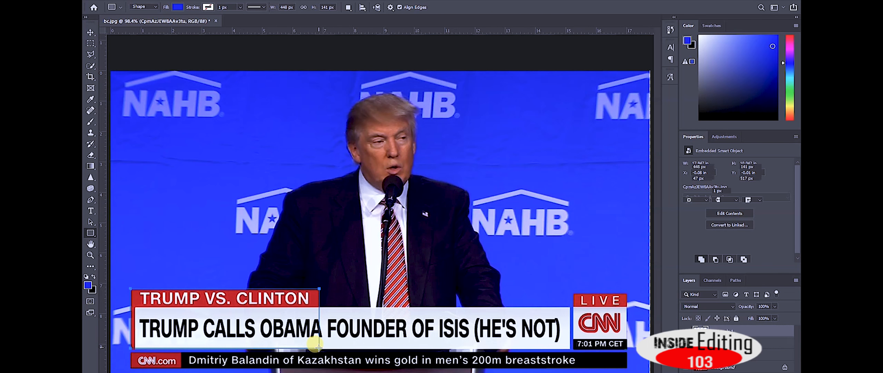
{"action": "left_click", "coordinate": [685, 191]}
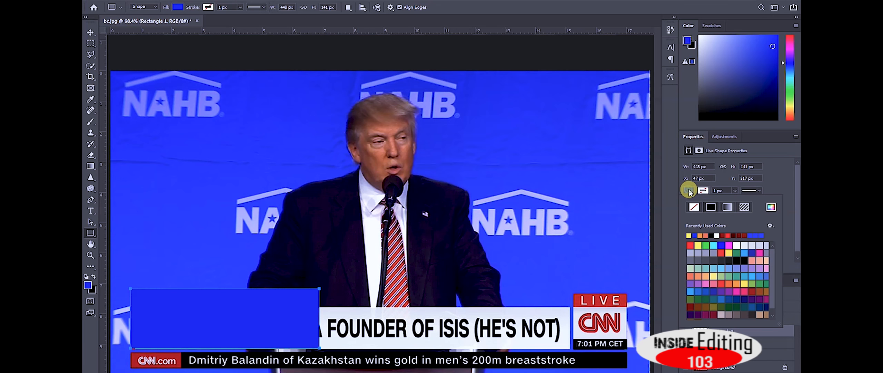
{"action": "left_click", "coordinate": [689, 239]}
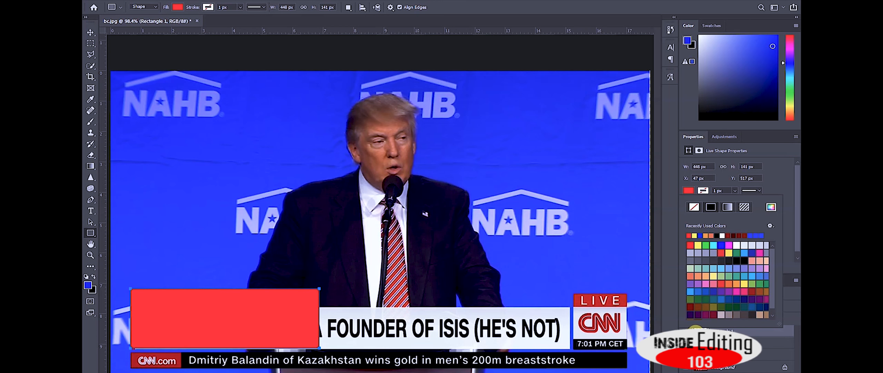
{"action": "left_click", "coordinate": [697, 333]}
{"action": "left_click", "coordinate": [686, 331]}
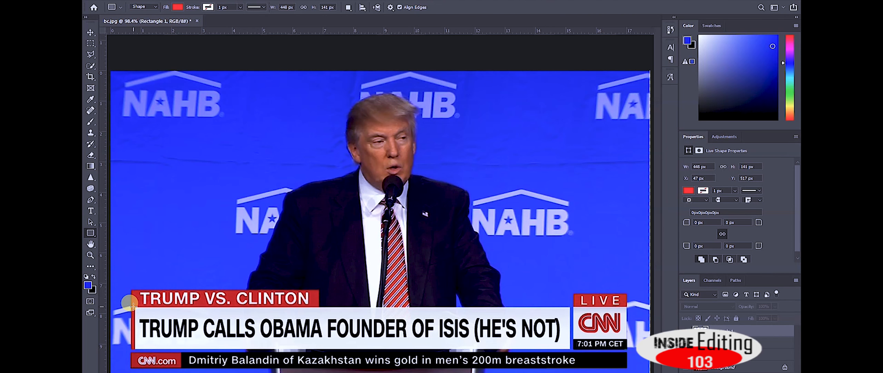
{"action": "left_click_drag", "start_coordinate": [134, 305], "coordinate": [570, 350]}
Make the headline bar (Rectangle 2) white and unhide the red tag rectangle.
{"action": "left_click", "coordinate": [688, 190]}
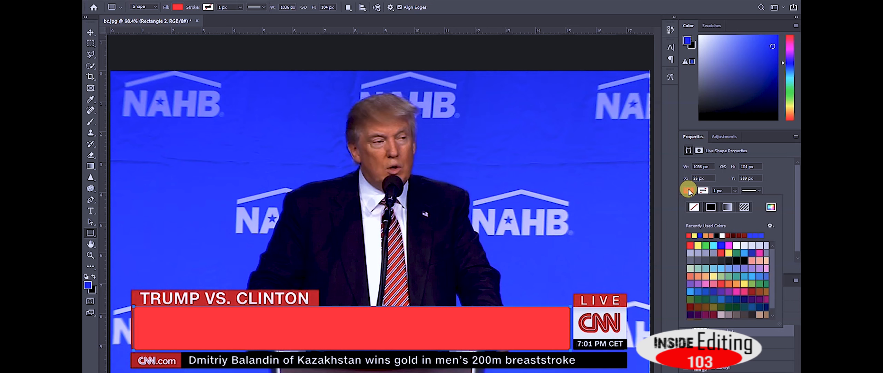
{"action": "left_click", "coordinate": [723, 233]}
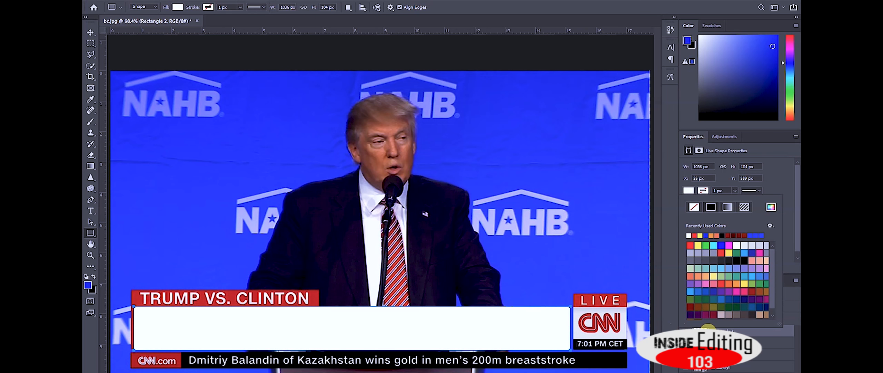
{"action": "left_click", "coordinate": [708, 328]}
{"action": "left_click", "coordinate": [686, 343]}
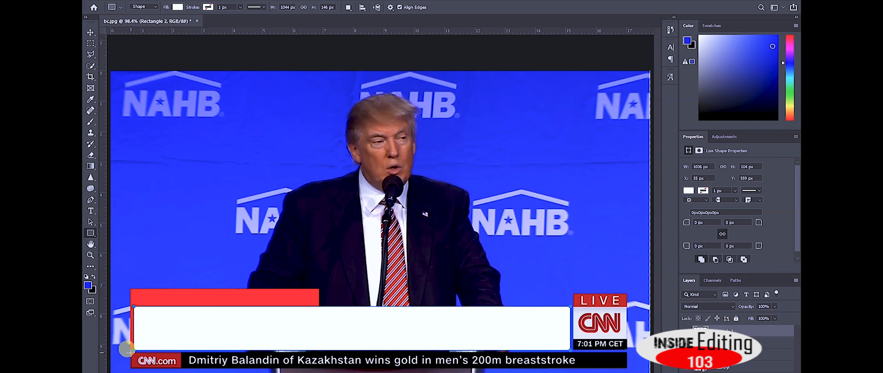
Draw a 124×36 px rectangle over the CNN.com corner and fill it red.
{"action": "left_click_drag", "start_coordinate": [130, 350], "coordinate": [182, 368]}
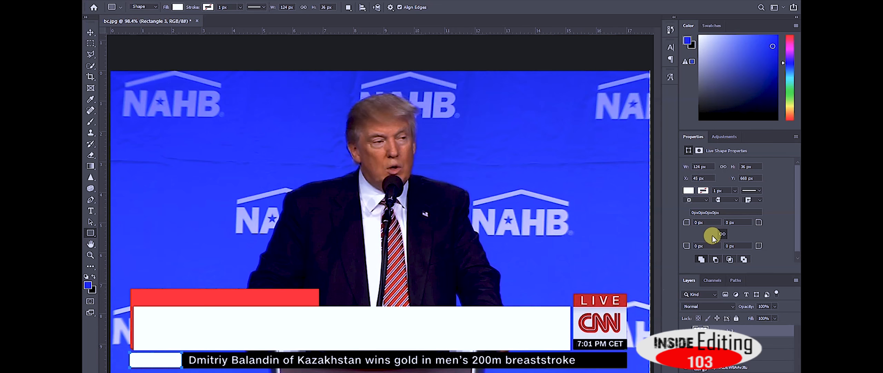
{"action": "left_click", "coordinate": [688, 190]}
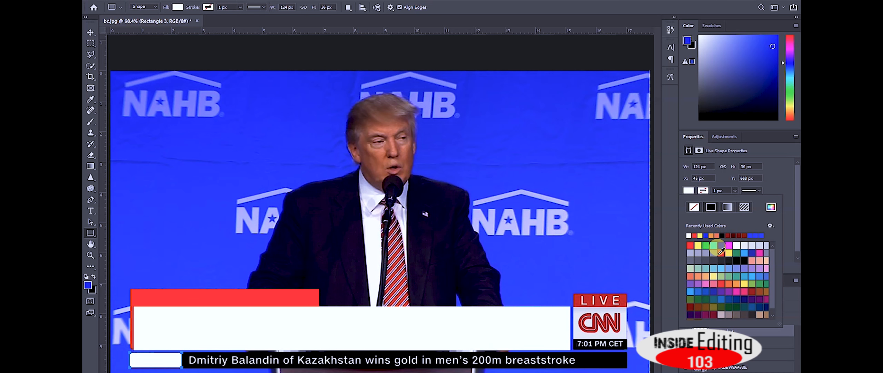
{"action": "left_click", "coordinate": [722, 236]}
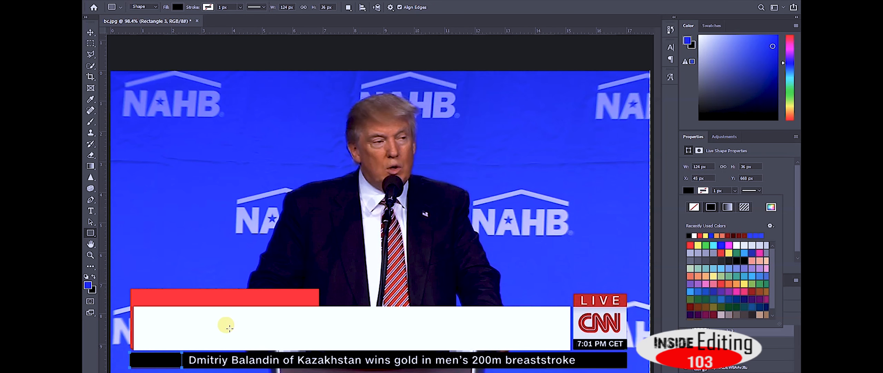
{"action": "left_click", "coordinate": [693, 246]}
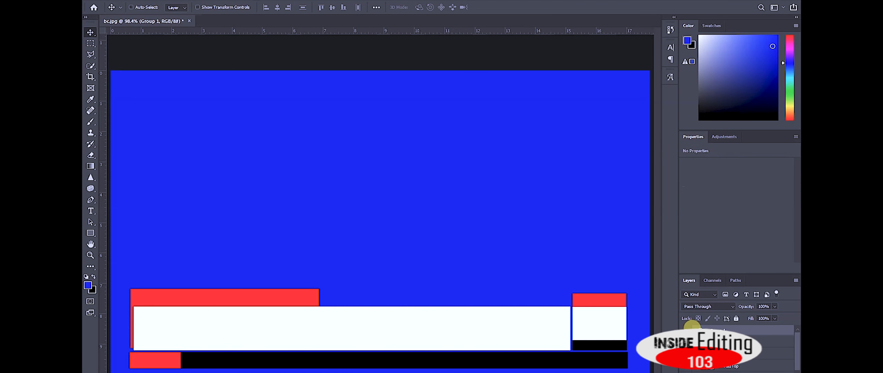
Check Group 1's Layer Style and toggle the group's visibility to compare with the photo.
{"action": "double_click", "coordinate": [690, 325]}
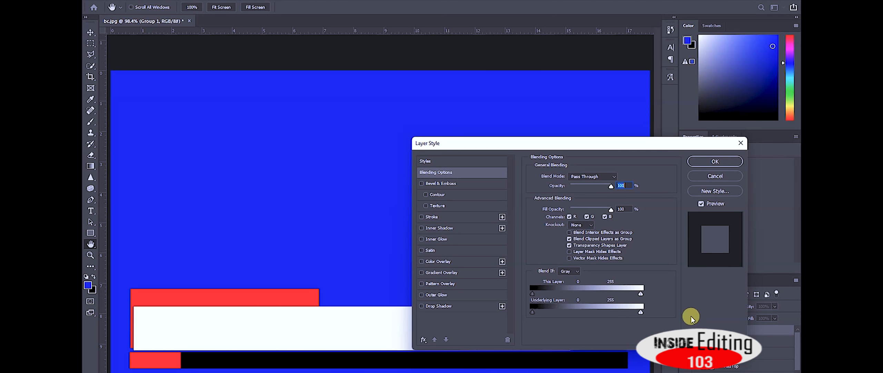
{"action": "left_click", "coordinate": [731, 162]}
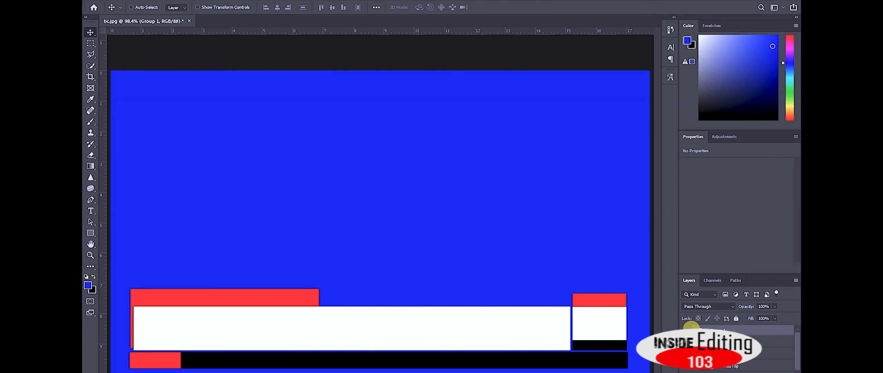
{"action": "left_click", "coordinate": [687, 328]}
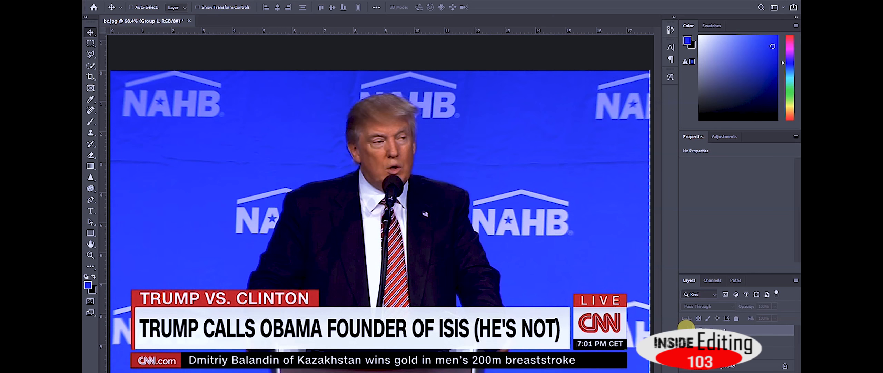
{"action": "left_click", "coordinate": [686, 326]}
{"action": "left_click", "coordinate": [686, 326]}
{"action": "left_click", "coordinate": [686, 326]}
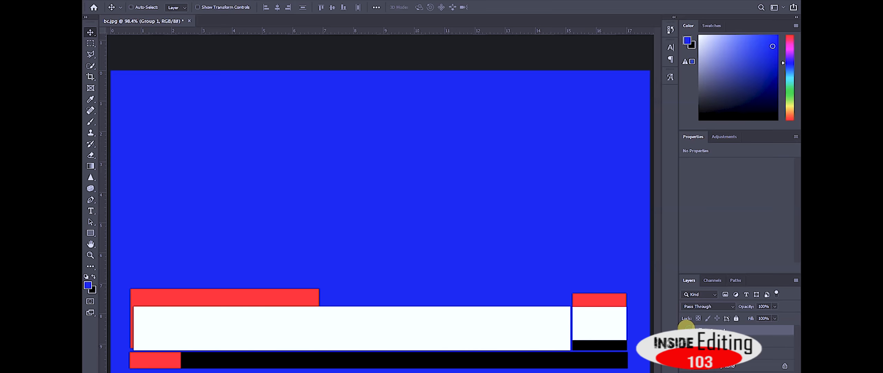
{"action": "left_click", "coordinate": [685, 326]}
{"action": "left_click", "coordinate": [686, 326]}
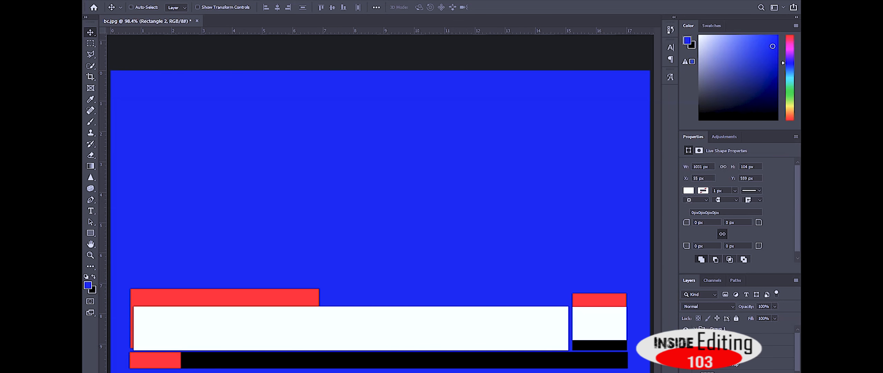
Hide the blue backdrop rectangle and the news photo layers.
{"action": "scroll", "coordinate": [711, 348], "scroll_direction": "down", "scroll_amount": 3}
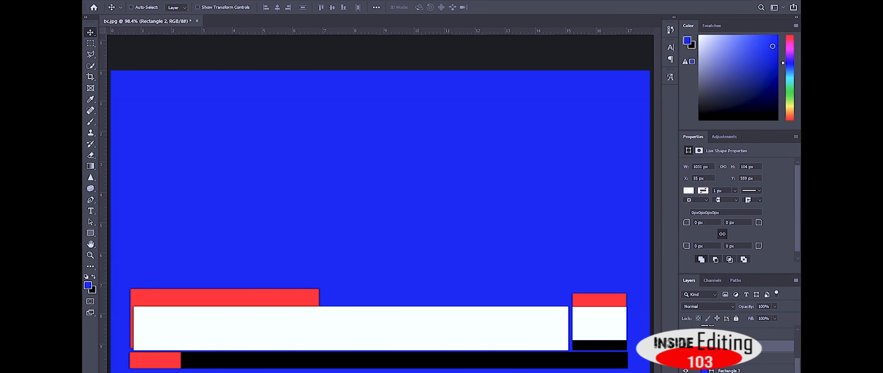
{"action": "left_click", "coordinate": [686, 371]}
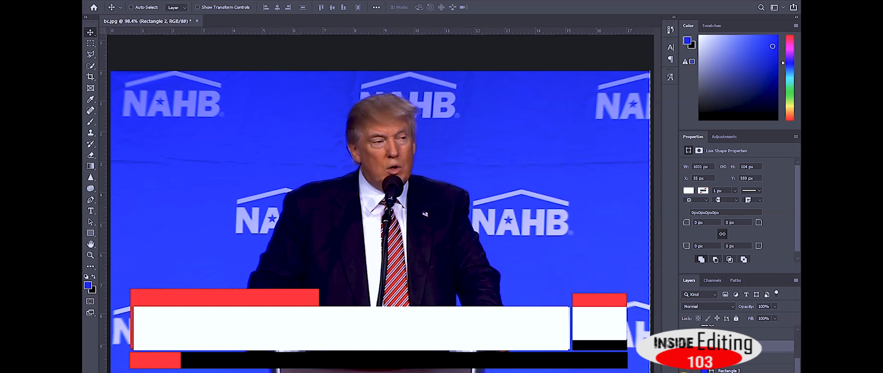
{"action": "left_click", "coordinate": [686, 372]}
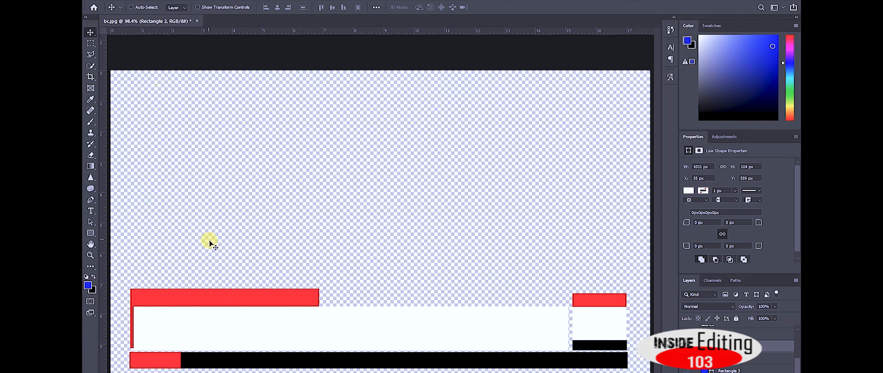
Start a Save As copy in PNG format named CNN Lower3rd.
{"action": "left_click", "coordinate": [104, 0]}
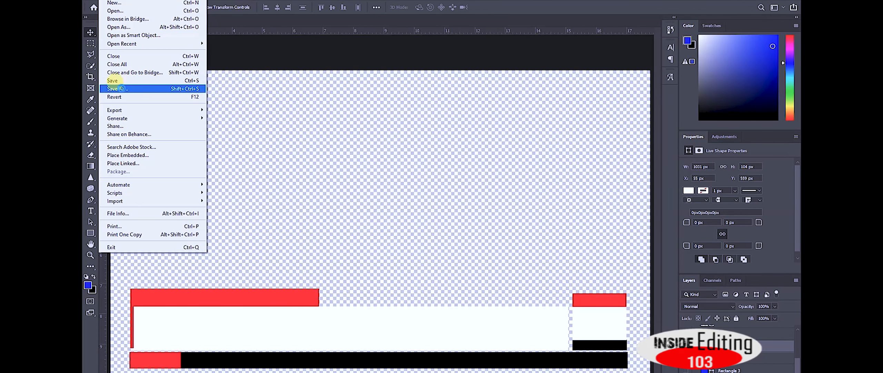
{"action": "left_click", "coordinate": [120, 88]}
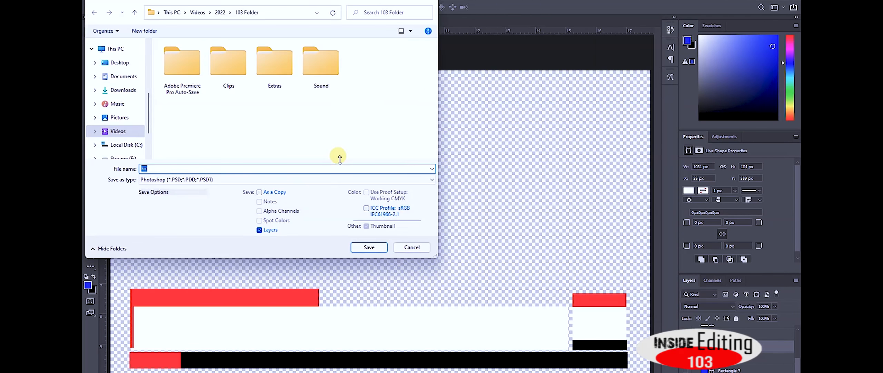
{"action": "left_click", "coordinate": [178, 180]}
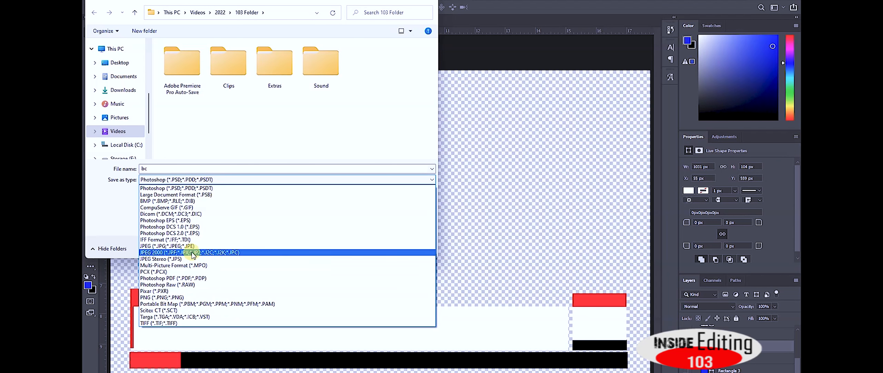
{"action": "left_click", "coordinate": [165, 299]}
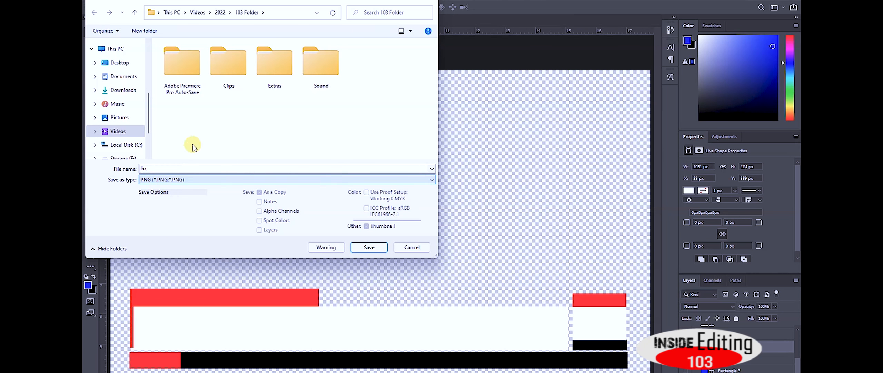
{"action": "left_click", "coordinate": [184, 167]}
{"action": "type", "text": "C"}
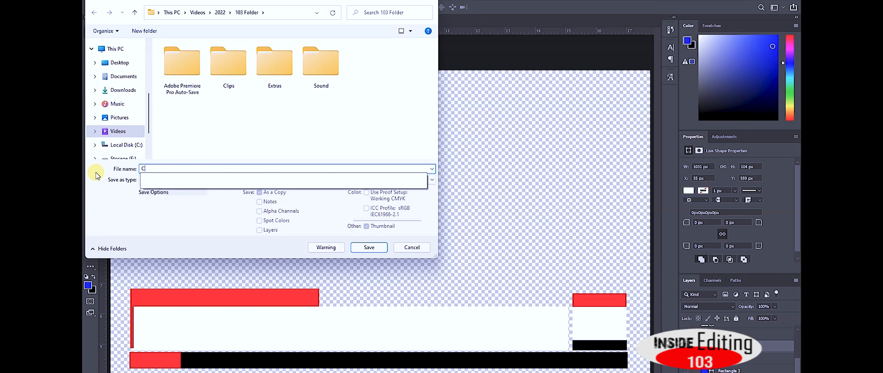
{"action": "type", "text": "NN Lower3rd"}
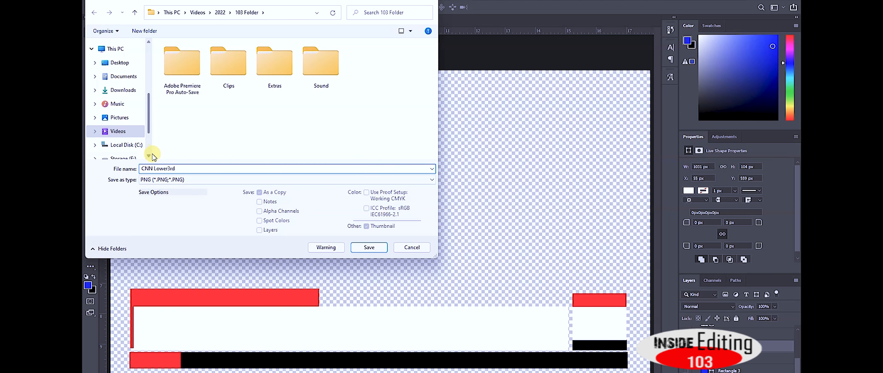
Save it into the Extras folder, accept the PNG options, and open Premiere's New Item list.
{"action": "double_click", "coordinate": [276, 74]}
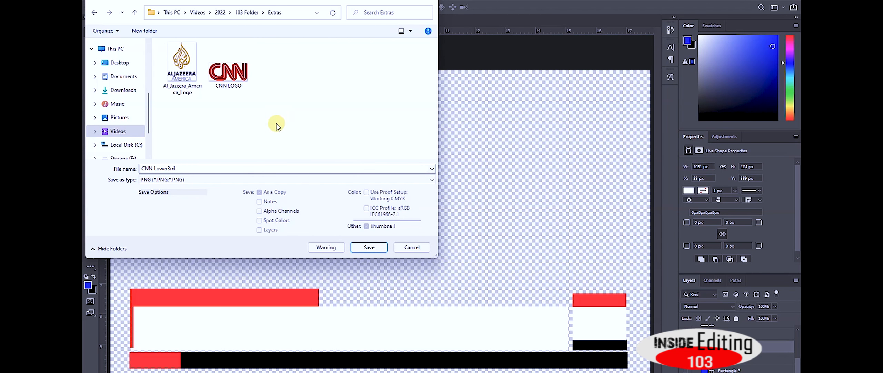
{"action": "left_click", "coordinate": [369, 247]}
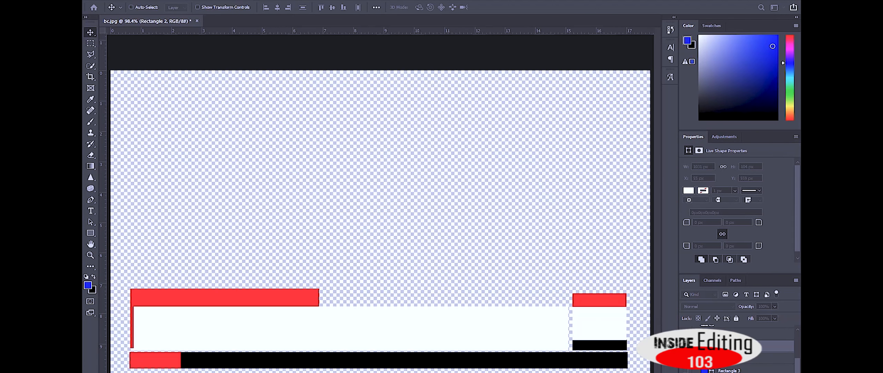
{"action": "left_click", "coordinate": [574, 137]}
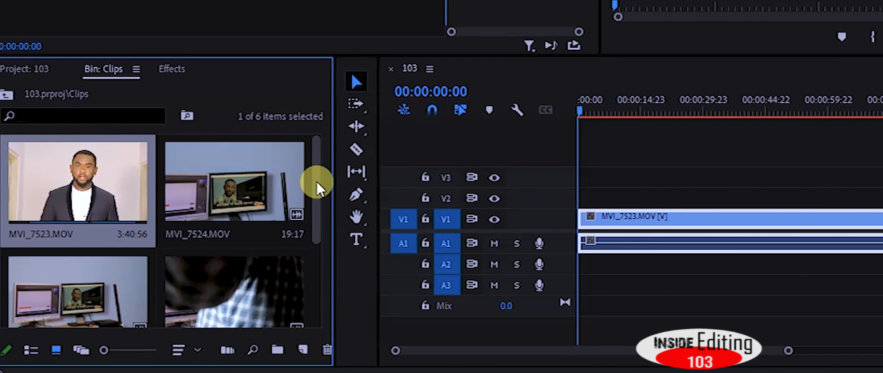
{"action": "left_click_drag", "start_coordinate": [311, 181], "coordinate": [315, 348]}
{"action": "left_click", "coordinate": [307, 349]}
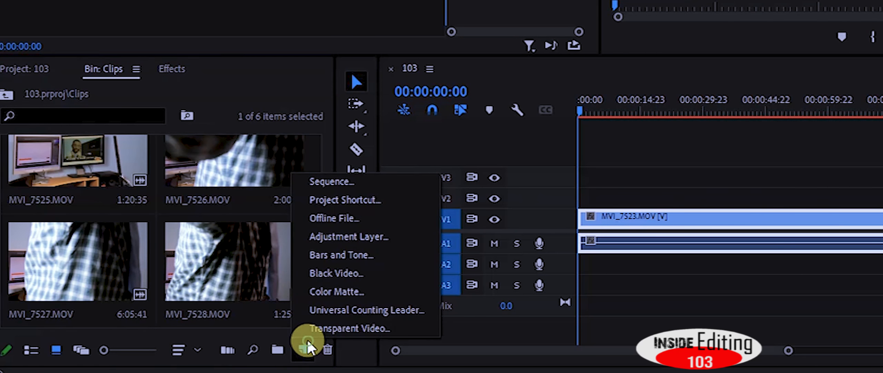
Create a 1920×1080 colour matte and start with a light yellowish colour.
{"action": "left_click", "coordinate": [336, 291]}
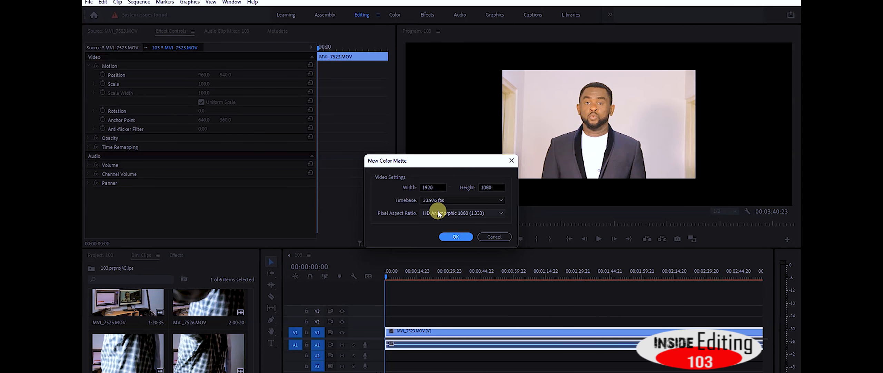
{"action": "left_click", "coordinate": [453, 237]}
{"action": "left_click", "coordinate": [458, 167]}
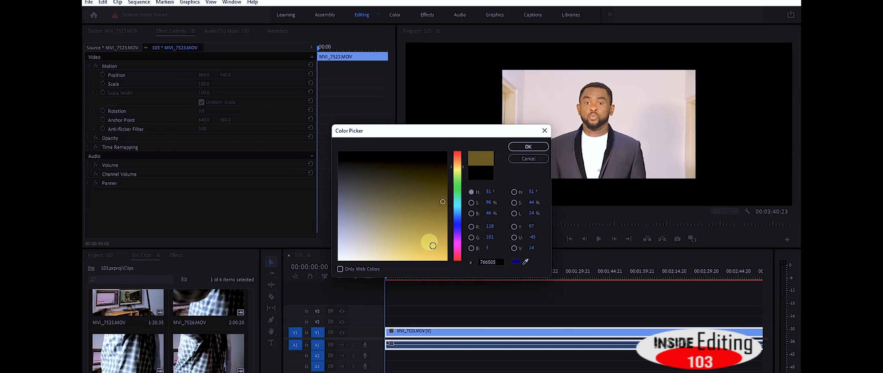
{"action": "left_click", "coordinate": [371, 244]}
{"action": "left_click", "coordinate": [392, 230]}
{"action": "left_click", "coordinate": [394, 249]}
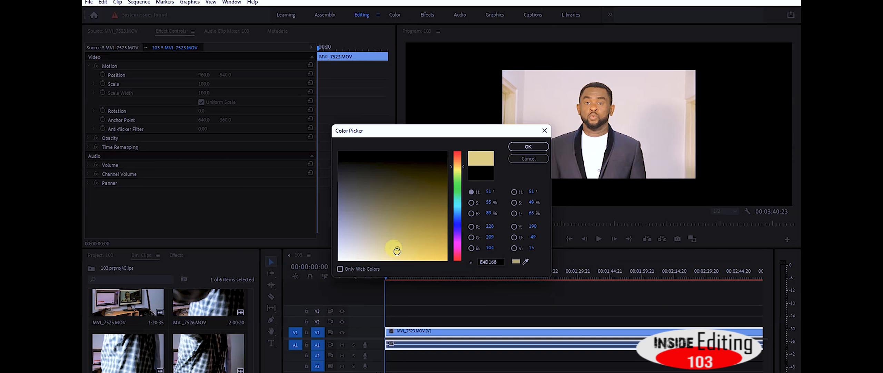
{"action": "left_click", "coordinate": [389, 233]}
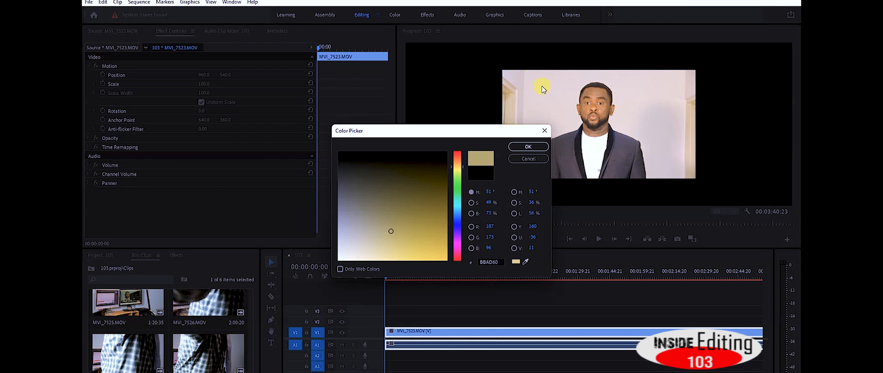
Sample the pale wall behind the presenter for the matte colour and name it Background.
{"action": "left_click", "coordinate": [526, 261]}
{"action": "left_click", "coordinate": [645, 116]}
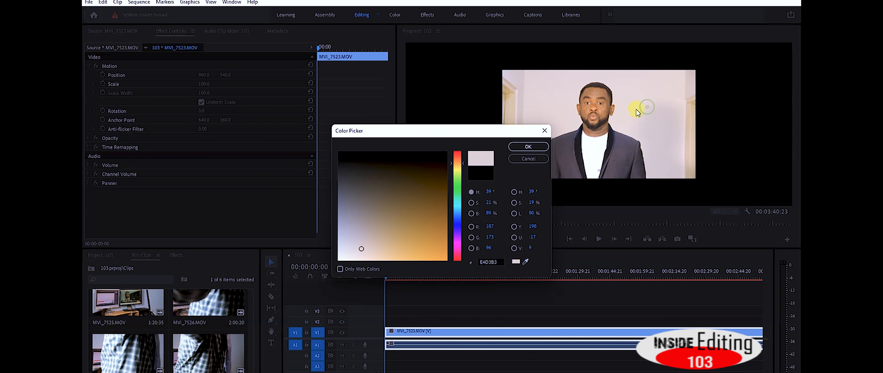
{"action": "left_click", "coordinate": [522, 147]}
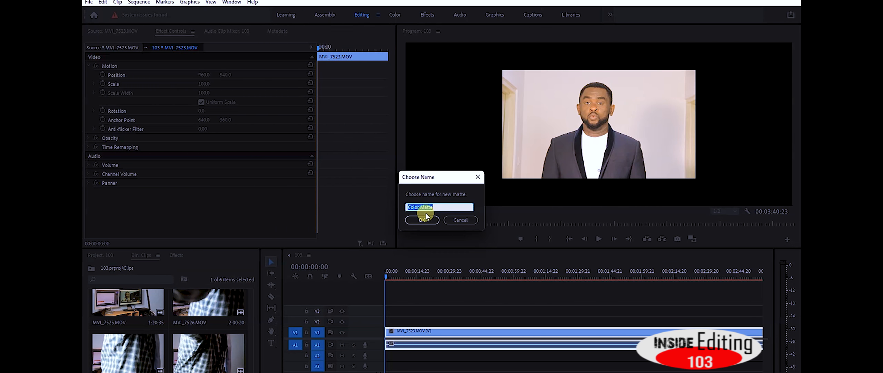
{"action": "type", "text": "Background"}
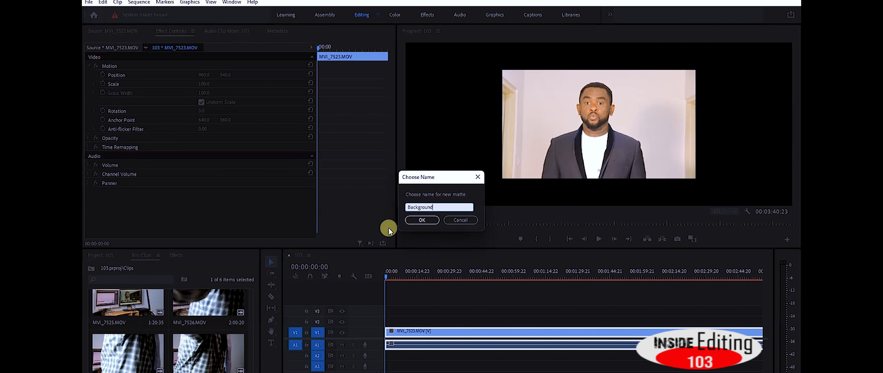
{"action": "left_click", "coordinate": [422, 220]}
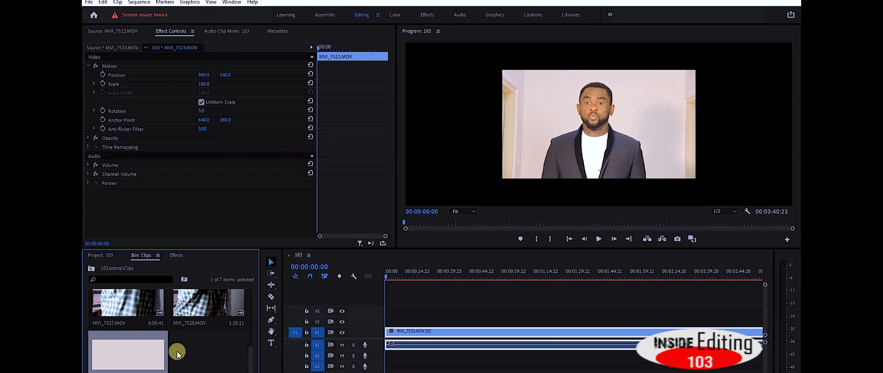
Put the Background matte on V1 under the presenter on V2, and import CNN Lower3rd into Extras.
{"action": "left_click_drag", "start_coordinate": [118, 357], "coordinate": [576, 330]}
{"action": "left_click", "coordinate": [449, 310]}
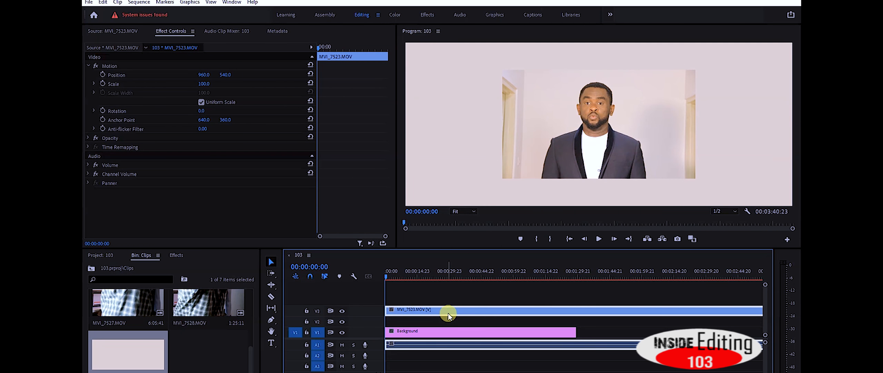
{"action": "double_click", "coordinate": [448, 313]}
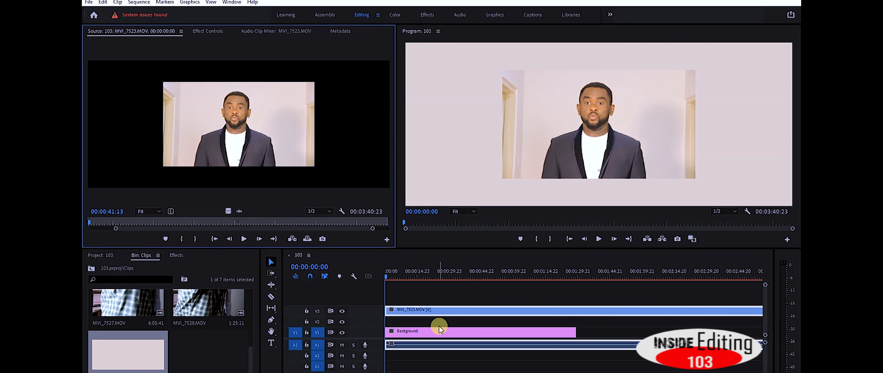
{"action": "left_click_drag", "start_coordinate": [428, 312], "coordinate": [414, 321]}
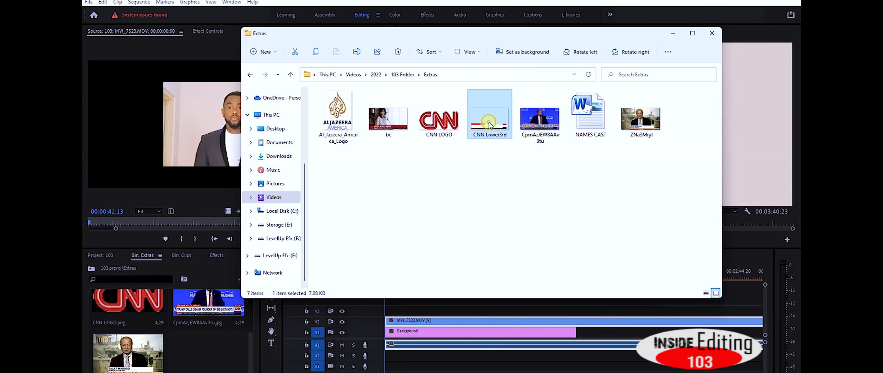
{"action": "left_click_drag", "start_coordinate": [490, 124], "coordinate": [185, 345]}
Place CNN Lower3rd on V3 at the sequence start, then select the matte and presenter clips.
{"action": "left_click", "coordinate": [189, 344]}
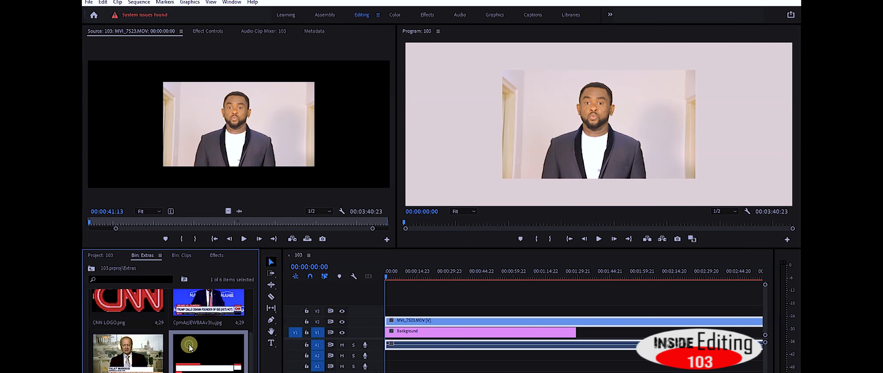
{"action": "left_click_drag", "start_coordinate": [189, 344], "coordinate": [383, 310]}
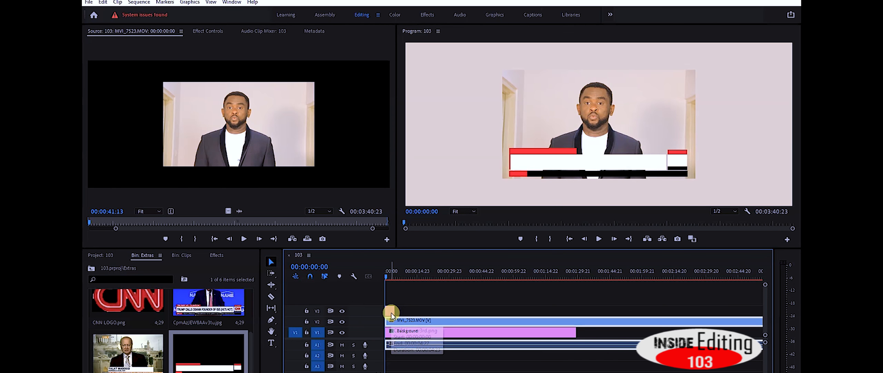
{"action": "left_click", "coordinate": [433, 335]}
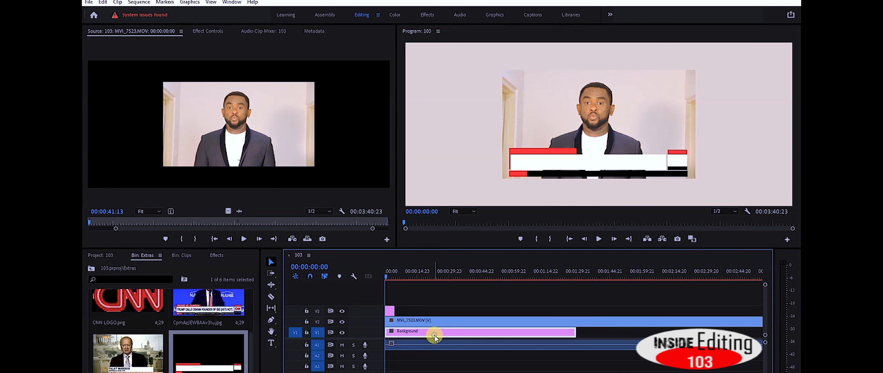
{"action": "left_click", "coordinate": [434, 322]}
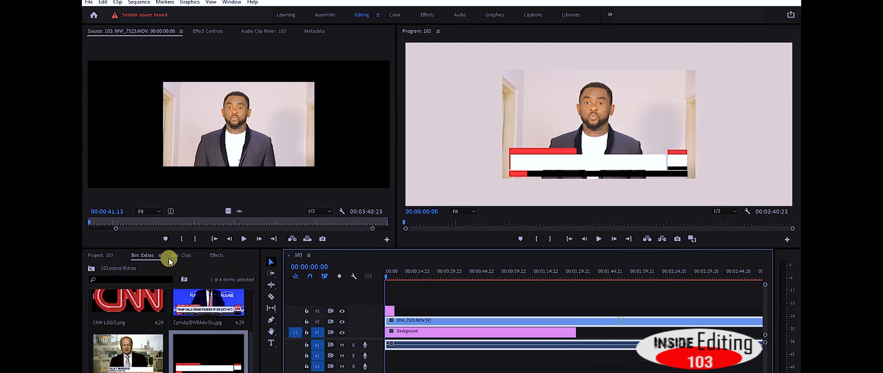
Search the effects for 'crop', try Crop on the presenter clip, then remove it.
{"action": "left_click", "coordinate": [216, 256]}
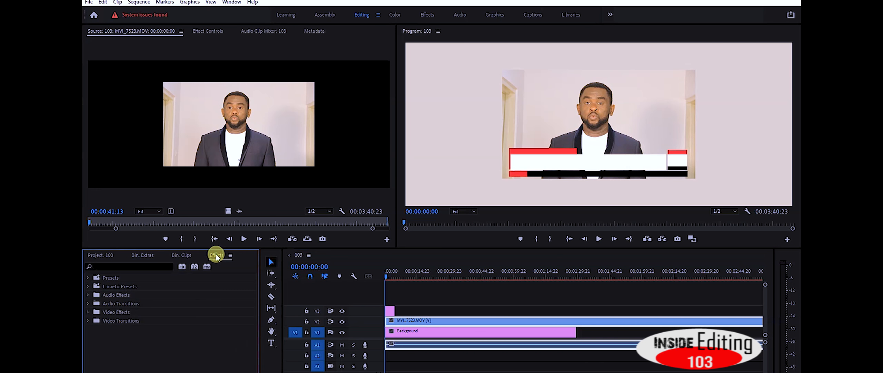
{"action": "left_click", "coordinate": [125, 266]}
{"action": "type", "text": "c"}
{"action": "type", "text": "r"}
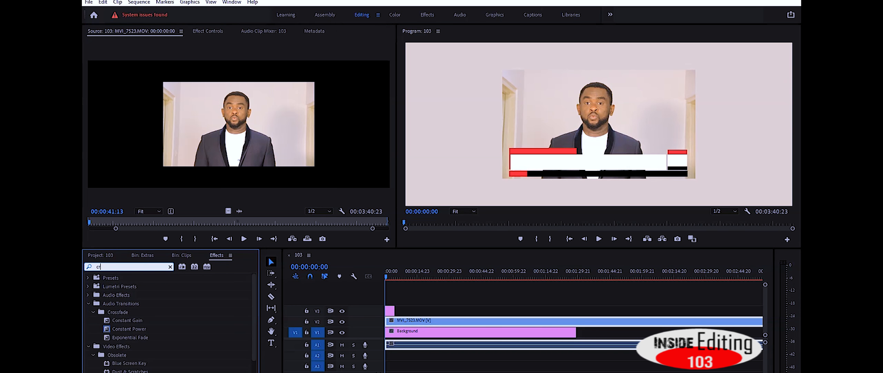
{"action": "type", "text": "op"}
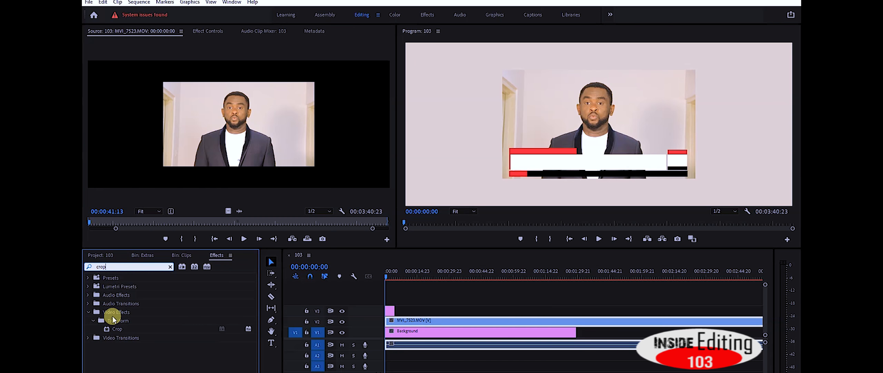
{"action": "left_click", "coordinate": [118, 329]}
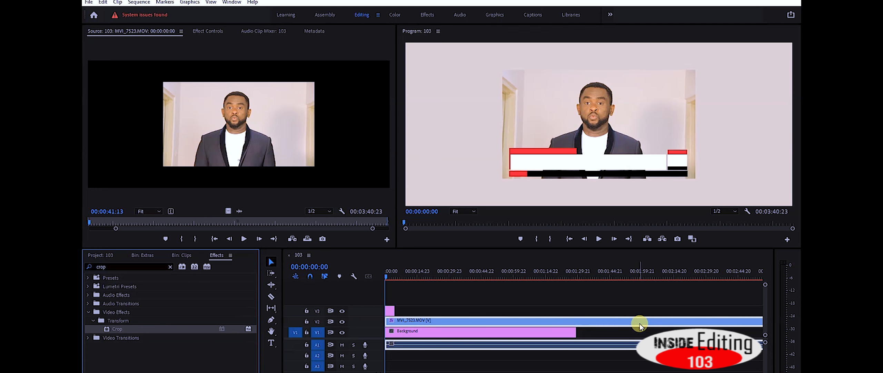
{"action": "left_click", "coordinate": [208, 30]}
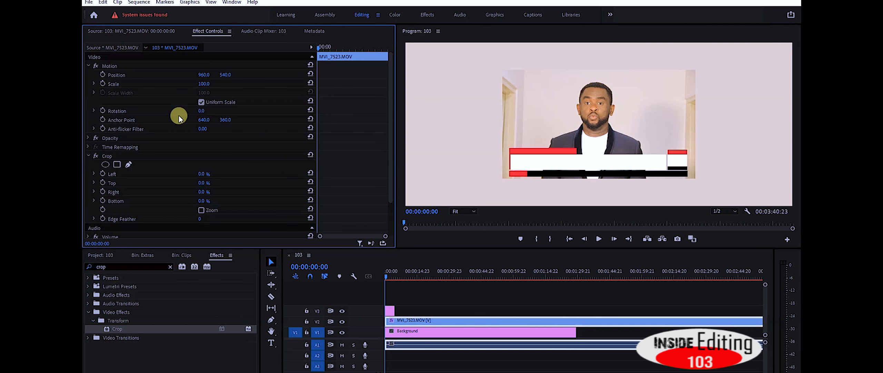
{"action": "left_click", "coordinate": [108, 156]}
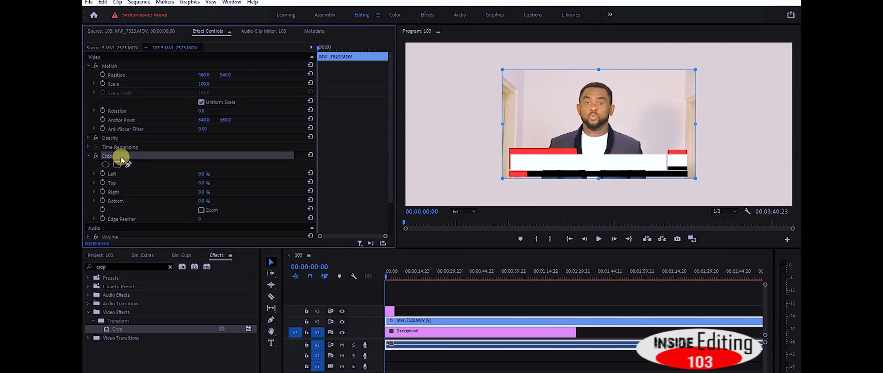
{"action": "key", "text": "Delete"}
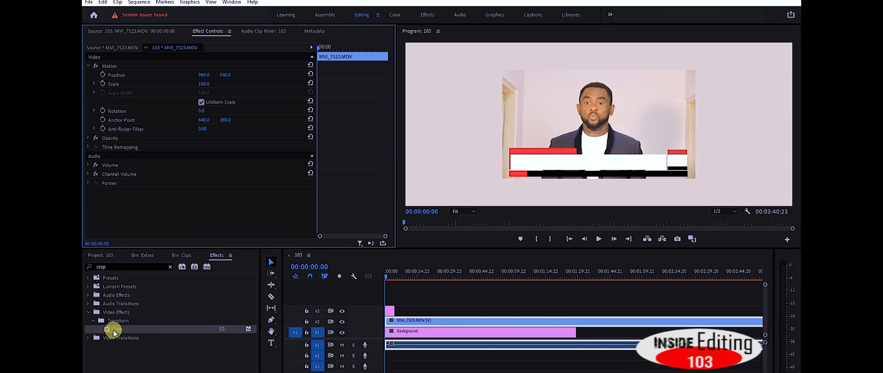
Reapply Crop to MVI_7523 and select it in Effect Controls to show its crop edges.
{"action": "left_click_drag", "start_coordinate": [113, 329], "coordinate": [145, 226]}
{"action": "left_click", "coordinate": [598, 321]}
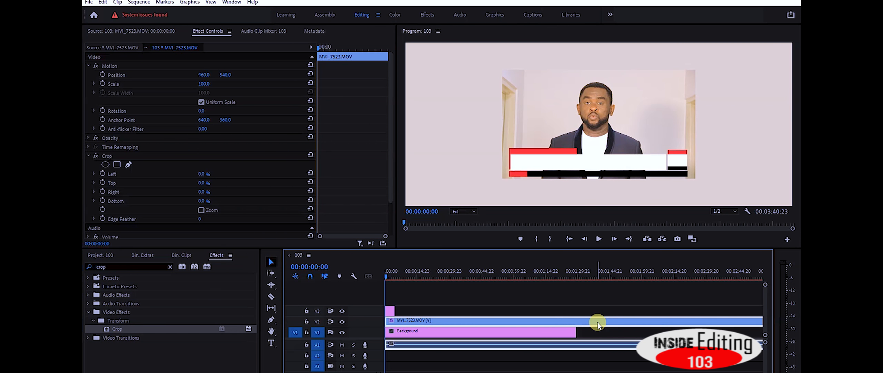
{"action": "left_click", "coordinate": [389, 312]}
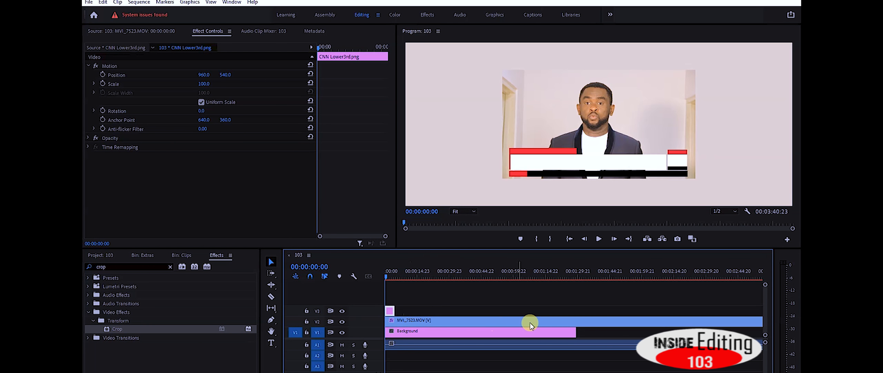
{"action": "left_click", "coordinate": [598, 319]}
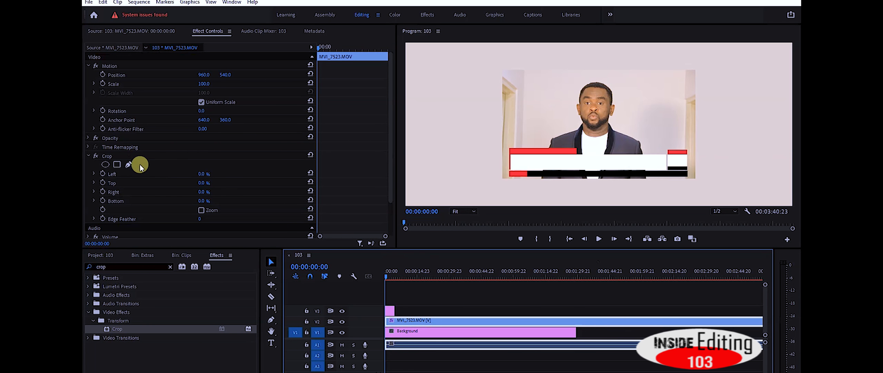
{"action": "left_click", "coordinate": [109, 158]}
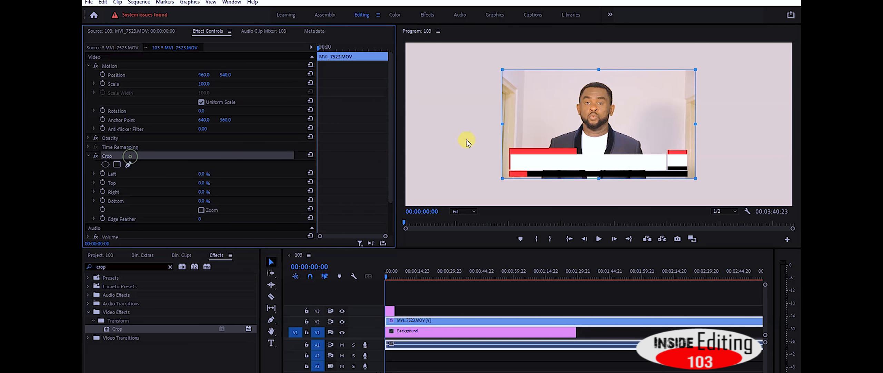
Crop the presenter clip to Left 13.6%, Right 18.9%, Top 5.7%.
{"action": "left_click_drag", "start_coordinate": [501, 124], "coordinate": [529, 123]}
{"action": "left_click_drag", "start_coordinate": [697, 124], "coordinate": [668, 128]}
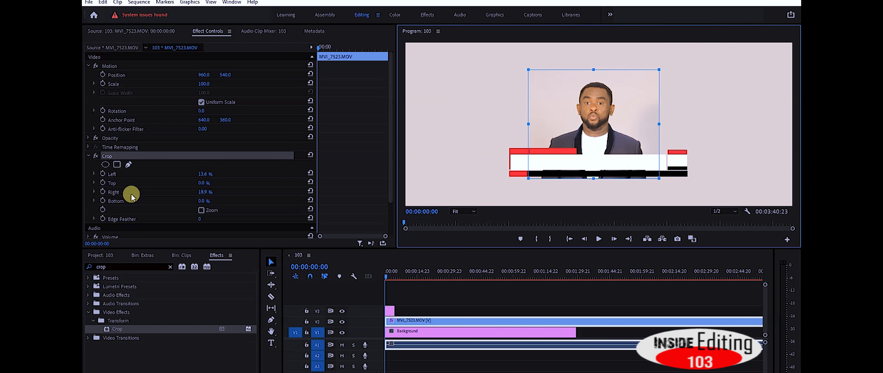
{"action": "left_click_drag", "start_coordinate": [594, 69], "coordinate": [593, 75]}
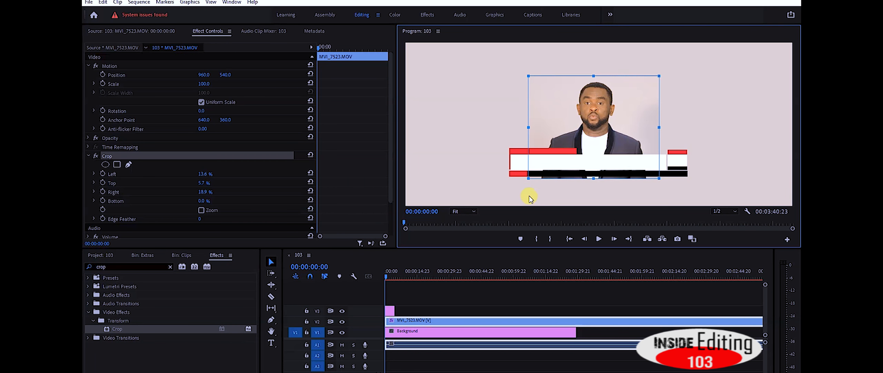
Scale the presenter clip to 136.2 in the Program monitor, then select the lower-third clip.
{"action": "left_click", "coordinate": [120, 66]}
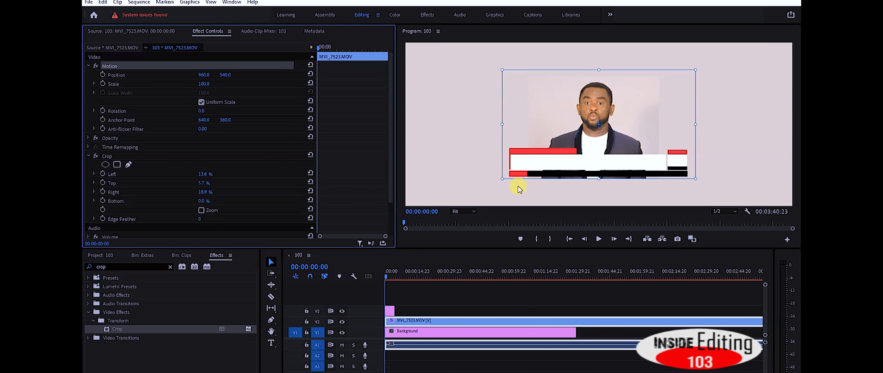
{"action": "left_click_drag", "start_coordinate": [500, 179], "coordinate": [451, 198]}
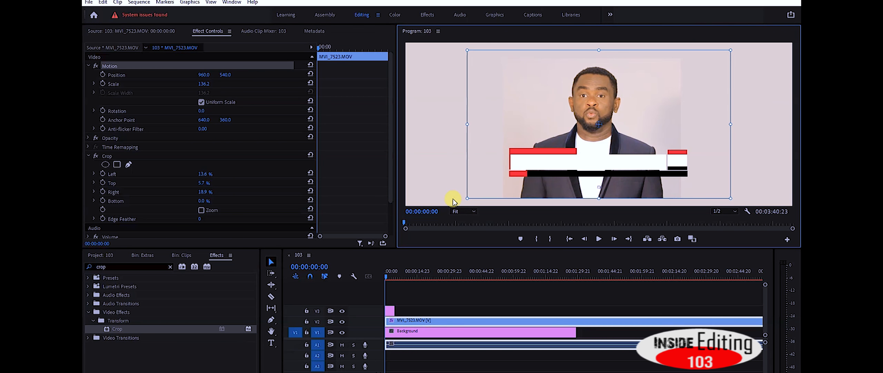
{"action": "left_click", "coordinate": [455, 203]}
{"action": "left_click", "coordinate": [390, 310]}
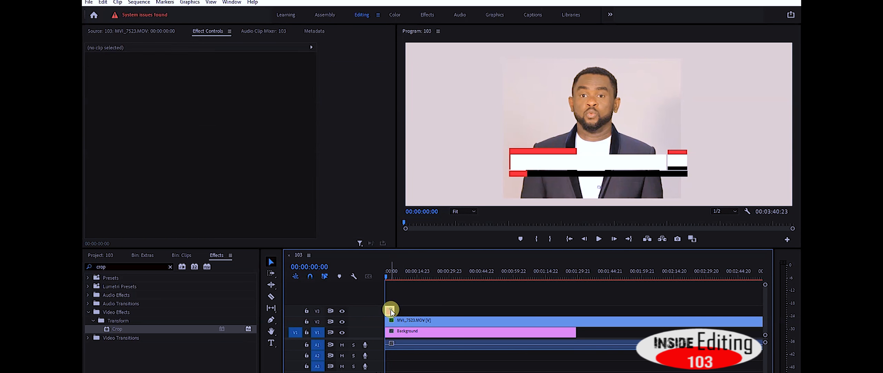
At 00:00:02:05, apply Scale to Frame Size to the CNN Lower3rd clip on V3.
{"action": "left_click", "coordinate": [390, 273]}
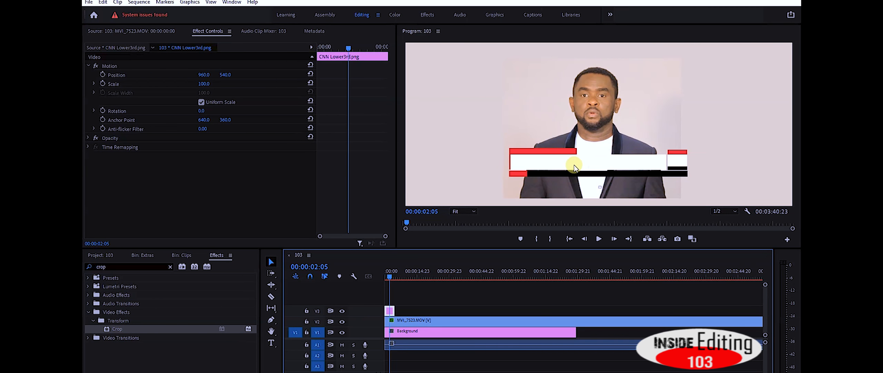
{"action": "right_click", "coordinate": [392, 311]}
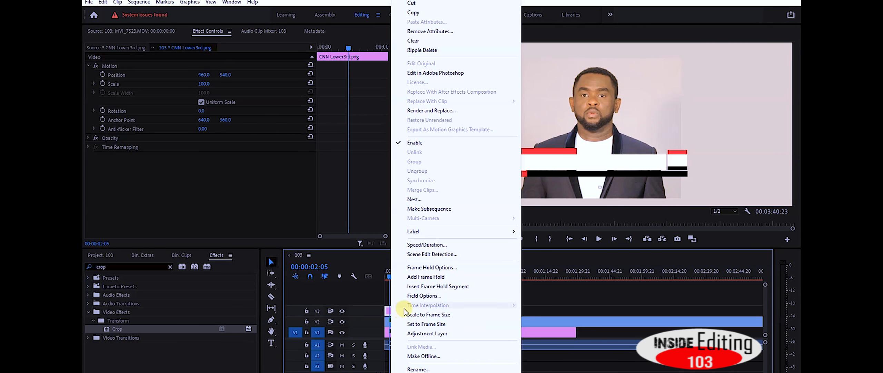
{"action": "left_click", "coordinate": [425, 314]}
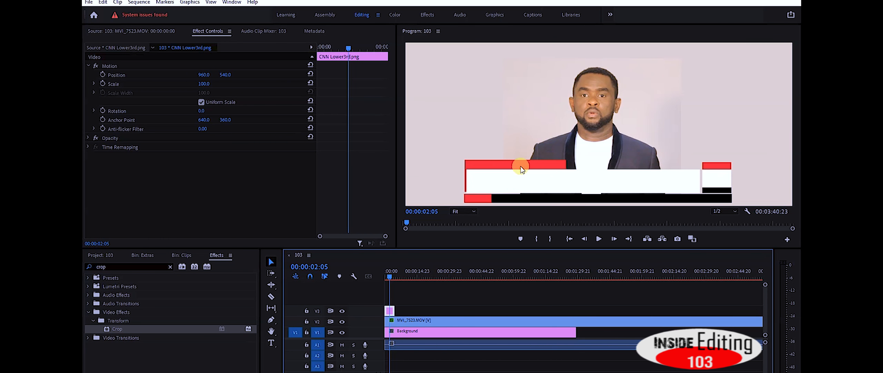
{"action": "key", "text": "ctrl+t"}
{"action": "key", "text": "ctrl+z"}
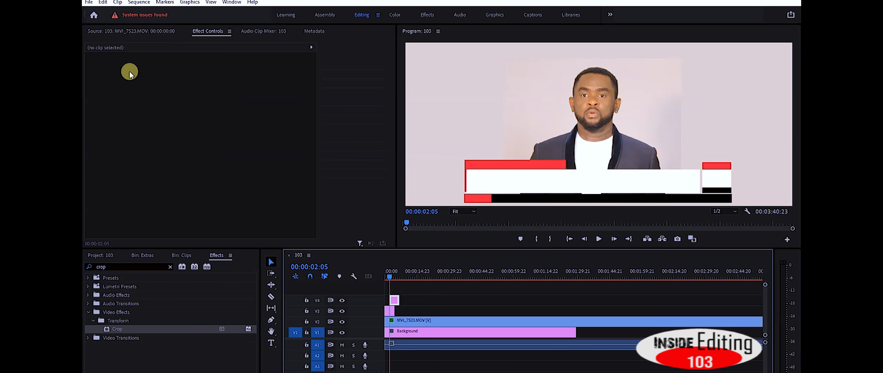
Enlarge the lower third to 127.5 and raise it higher in the frame.
{"action": "left_click", "coordinate": [390, 310]}
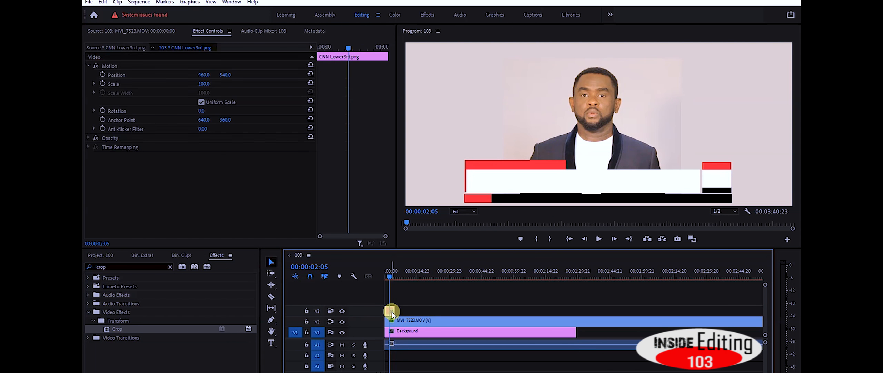
{"action": "left_click", "coordinate": [114, 66]}
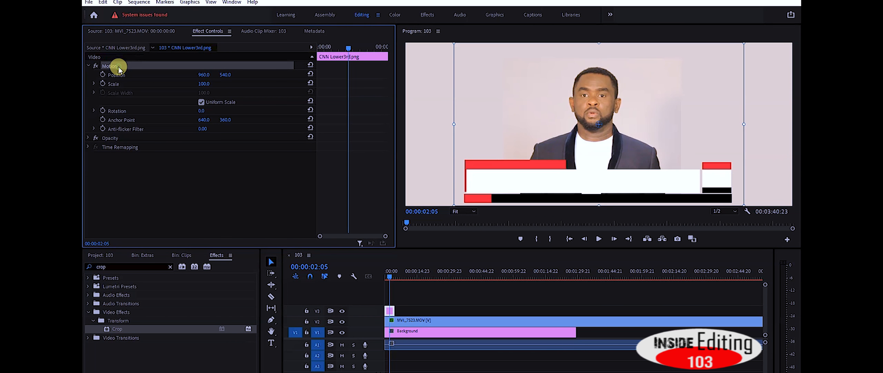
{"action": "left_click_drag", "start_coordinate": [453, 124], "coordinate": [399, 133]}
{"action": "left_click_drag", "start_coordinate": [513, 186], "coordinate": [506, 168]}
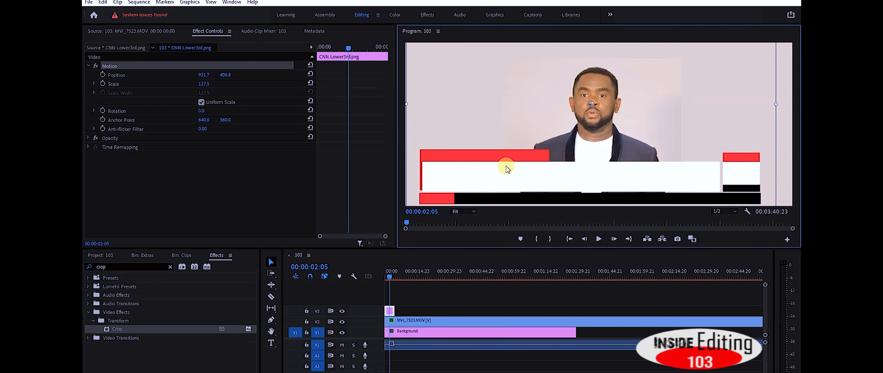
{"action": "left_click", "coordinate": [502, 323]}
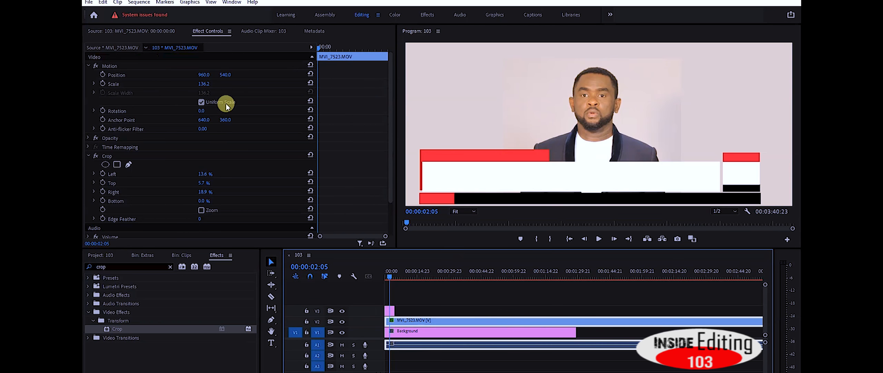
Move the presenter clip up to Position 960, 401 and show the Extras bin.
{"action": "left_click_drag", "start_coordinate": [226, 75], "coordinate": [178, 75]}
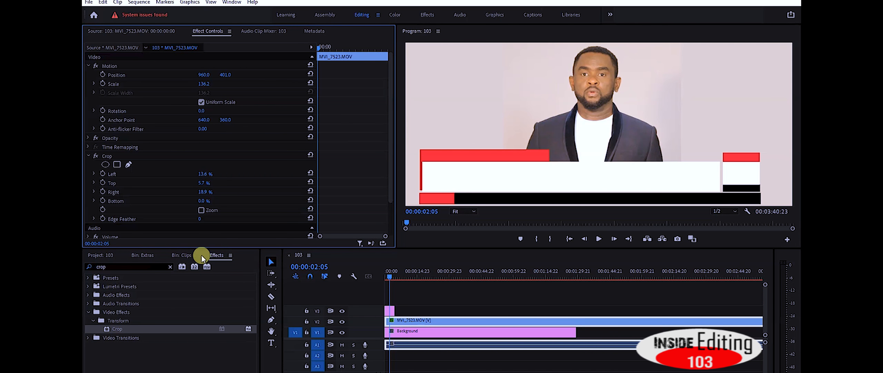
{"action": "left_click", "coordinate": [140, 255]}
Preview the CNN reference JPG, then show the lower-third clip's motion settings (scale 127.5).
{"action": "double_click", "coordinate": [213, 303]}
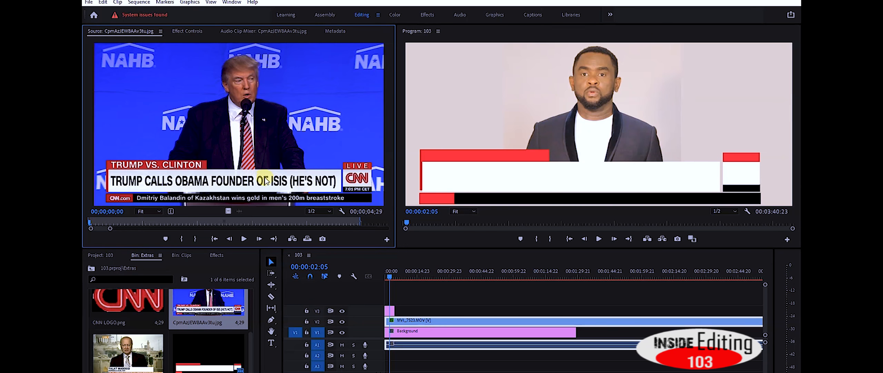
{"action": "left_click", "coordinate": [391, 313]}
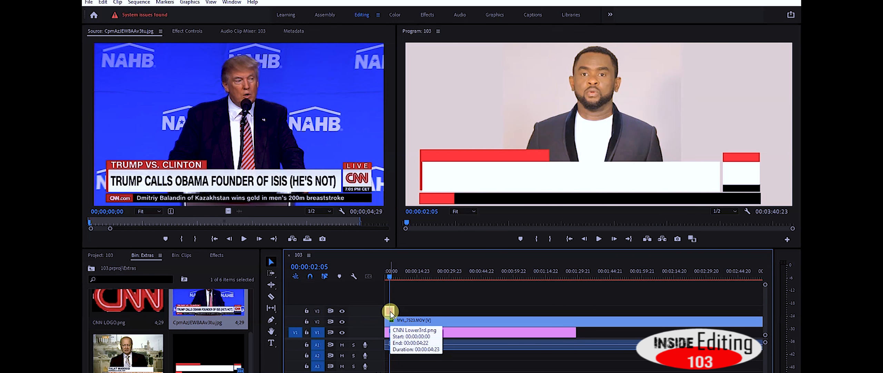
{"action": "left_click", "coordinate": [185, 32]}
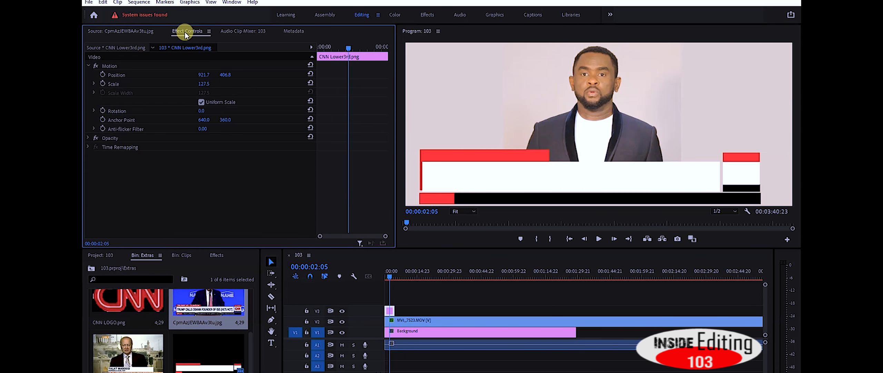
Move the lower third to position 968.7, 379.0 and scale it to 131.5, then recall the CNN reference.
{"action": "left_click_drag", "start_coordinate": [204, 75], "coordinate": [220, 75]}
{"action": "left_click", "coordinate": [221, 74]}
{"action": "left_click", "coordinate": [201, 85]}
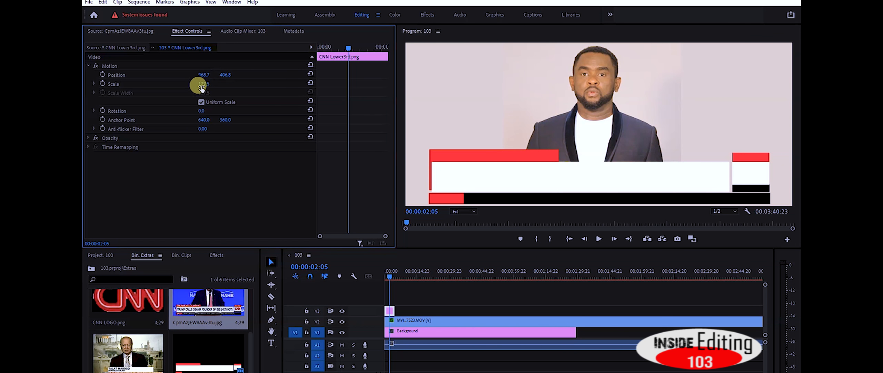
{"action": "left_click_drag", "start_coordinate": [201, 84], "coordinate": [214, 76]}
{"action": "left_click", "coordinate": [222, 79]}
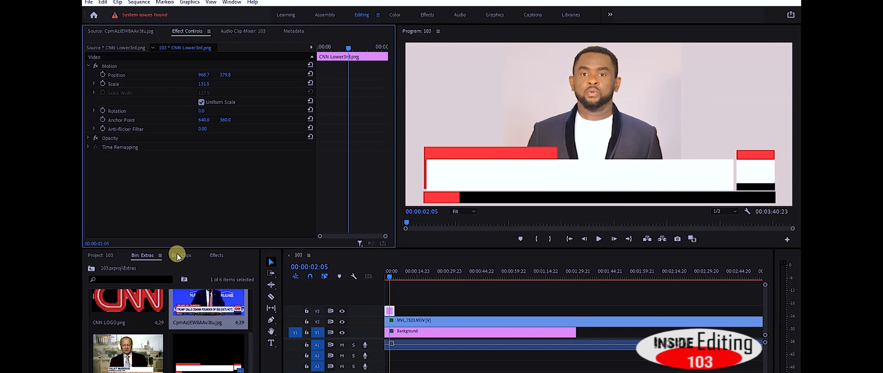
{"action": "left_click", "coordinate": [124, 31]}
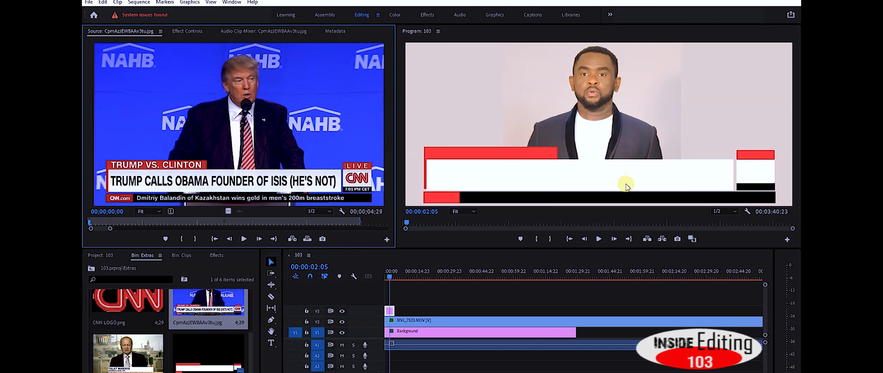
Add CNN LOGO.png on new track V4 in the lower third's right box, scaled to 161.6.
{"action": "scroll", "coordinate": [172, 340], "scroll_direction": "up", "scroll_amount": 2}
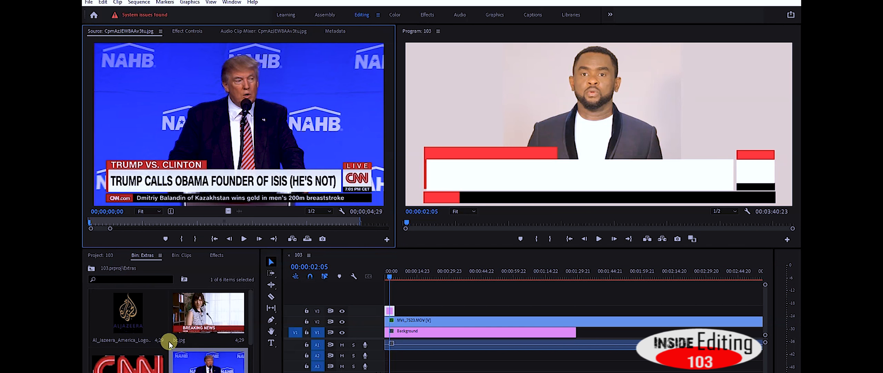
{"action": "double_click", "coordinate": [127, 368]}
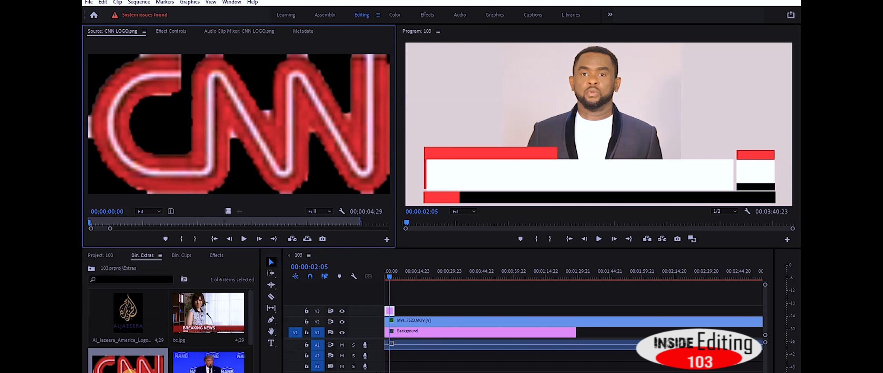
{"action": "left_click_drag", "start_coordinate": [227, 346], "coordinate": [389, 299]}
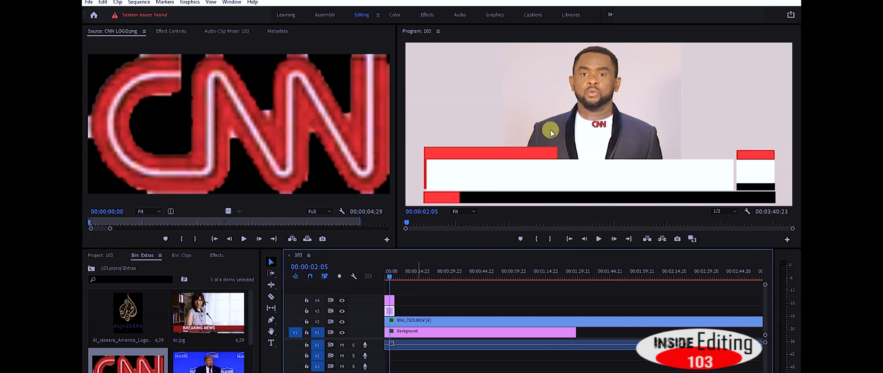
{"action": "left_click_drag", "start_coordinate": [601, 123], "coordinate": [755, 184]}
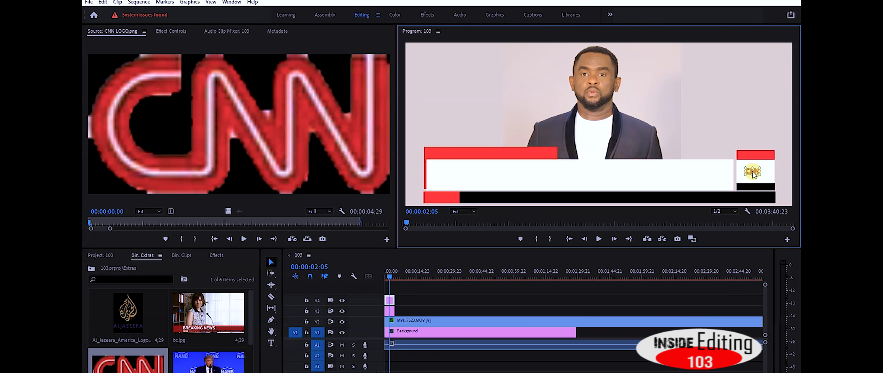
{"action": "left_click", "coordinate": [165, 31]}
{"action": "left_click_drag", "start_coordinate": [202, 84], "coordinate": [203, 83]}
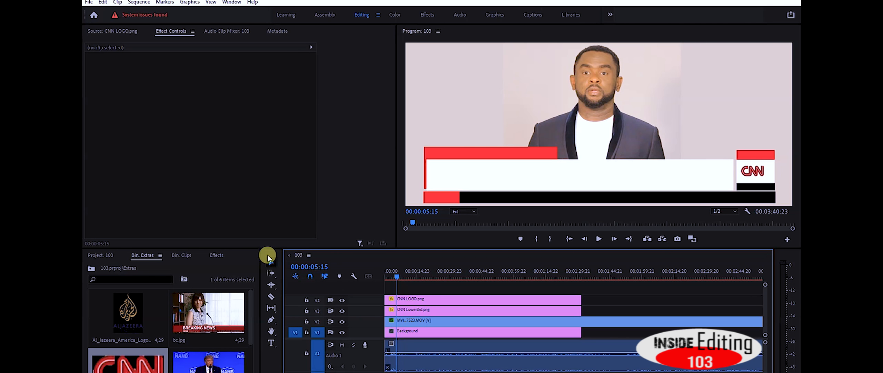
Apply Ultra Key to the presenter clip, sampling the pale background as the key colour.
{"action": "left_click", "coordinate": [218, 255]}
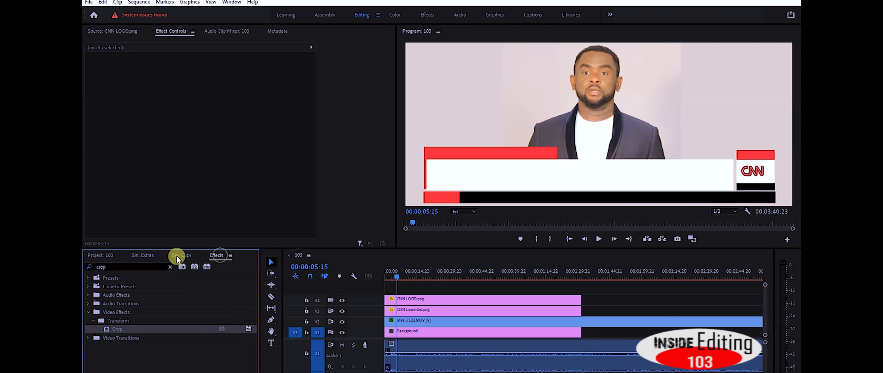
{"action": "double_click", "coordinate": [97, 266]}
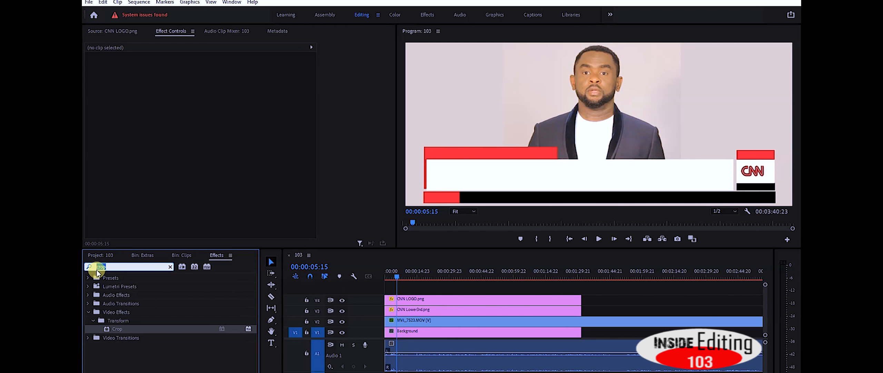
{"action": "type", "text": "ultra"}
{"action": "double_click", "coordinate": [121, 328]}
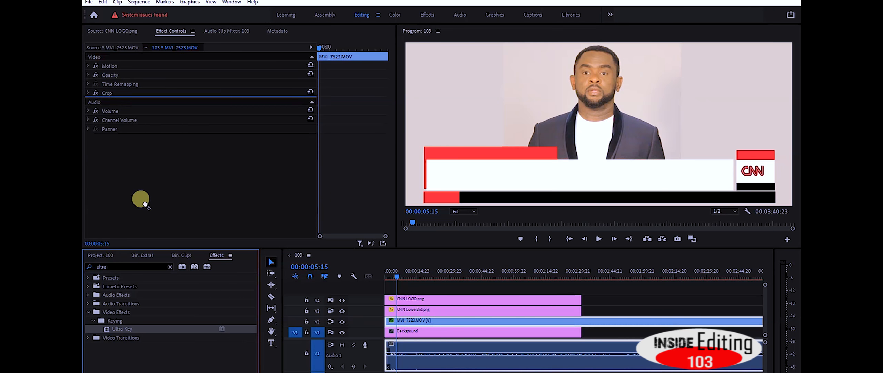
{"action": "left_click", "coordinate": [214, 139]}
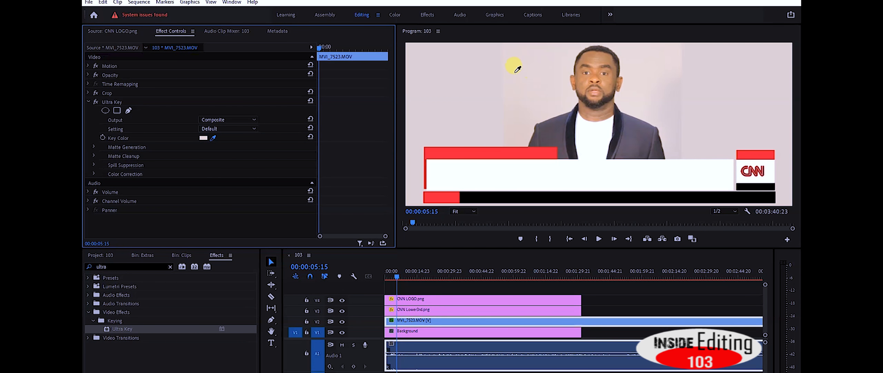
{"action": "left_click", "coordinate": [531, 61]}
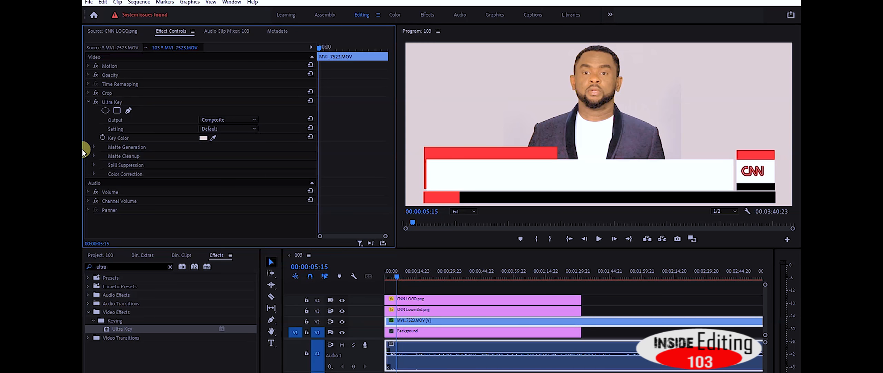
Set the Ultra Key matte to Transparency 40, Highlight 0, Shadow 100 and Pedestal 83, then check.
{"action": "left_click", "coordinate": [93, 146]}
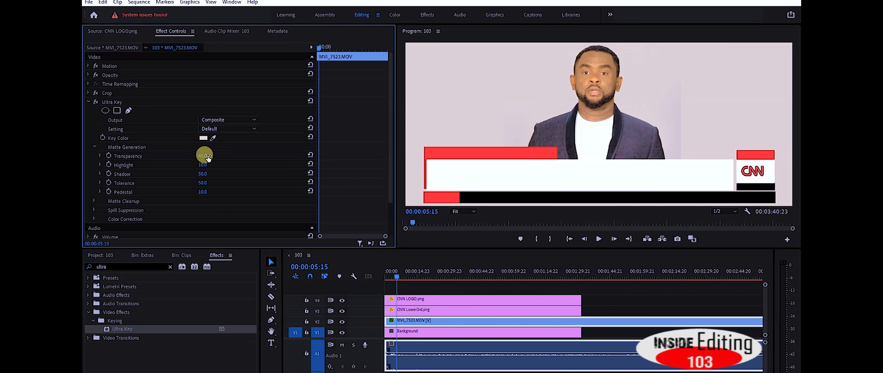
{"action": "left_click_drag", "start_coordinate": [203, 165], "coordinate": [108, 151]}
{"action": "left_click_drag", "start_coordinate": [201, 173], "coordinate": [241, 173]}
{"action": "left_click_drag", "start_coordinate": [202, 191], "coordinate": [228, 192]}
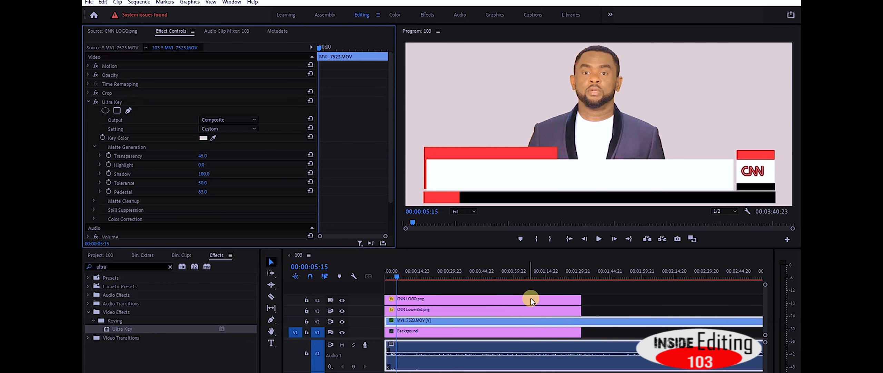
{"action": "left_click_drag", "start_coordinate": [397, 276], "coordinate": [393, 277]}
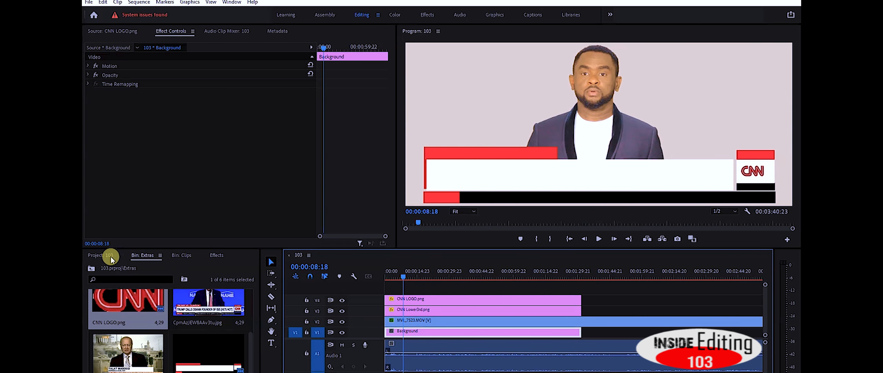
Mark an In point on STE-031.wav from the Sound bin and place its audio on A1.
{"action": "left_click", "coordinate": [110, 257]}
{"action": "double_click", "coordinate": [162, 316]}
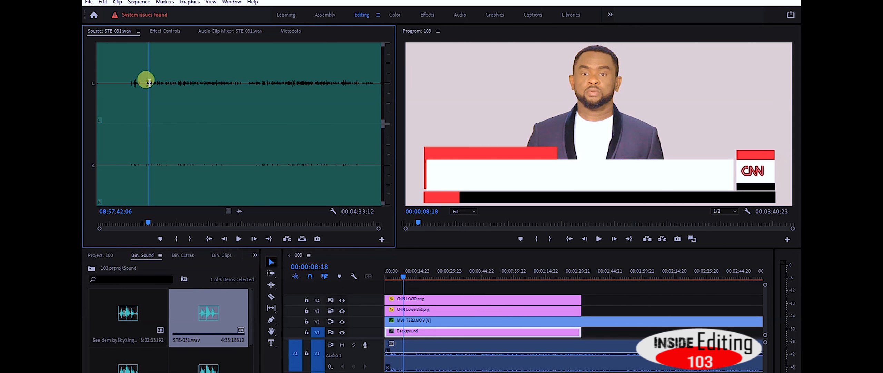
{"action": "left_click", "coordinate": [146, 85]}
{"action": "key", "text": "i"}
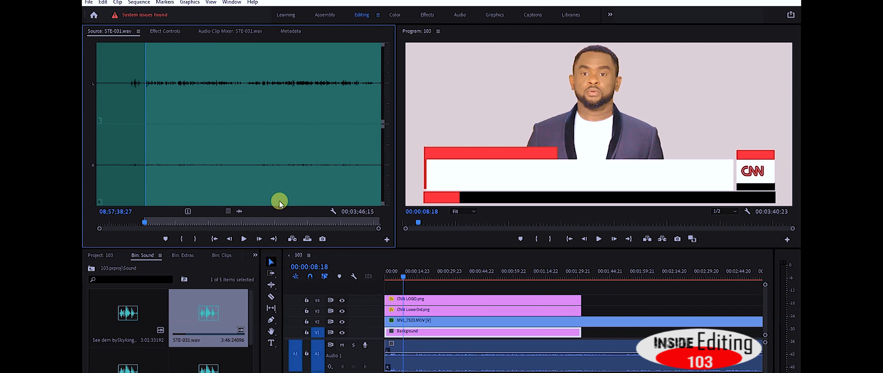
{"action": "left_click_drag", "start_coordinate": [236, 210], "coordinate": [464, 369]}
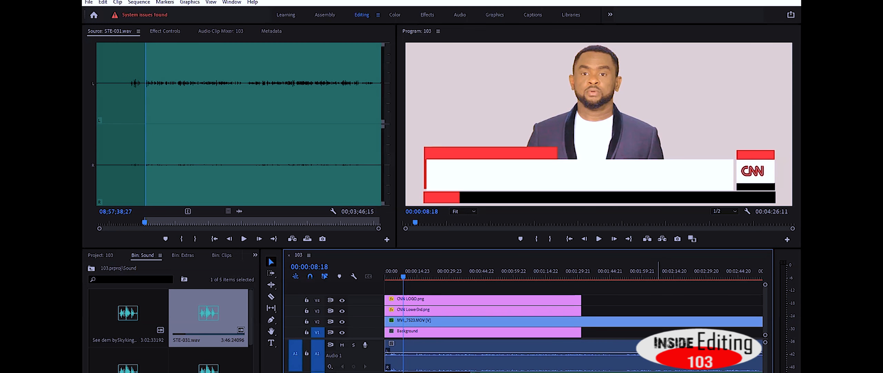
Synchronize the presenter clip with STE-031.wav by matching their audio.
{"action": "left_click", "coordinate": [642, 344]}
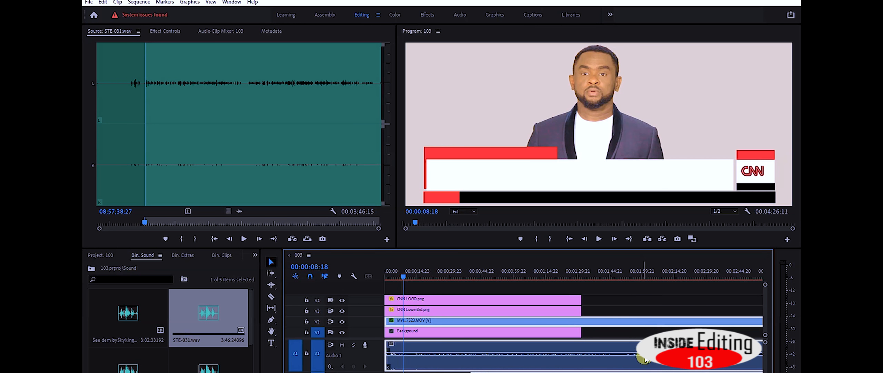
{"action": "right_click", "coordinate": [642, 343]}
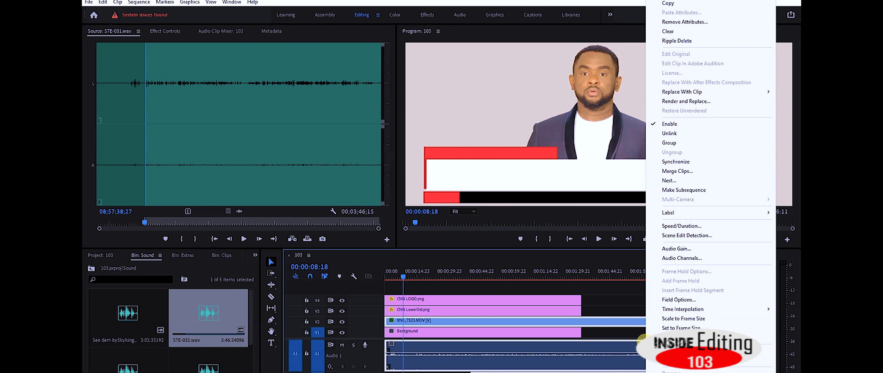
{"action": "left_click", "coordinate": [674, 162]}
{"action": "left_click", "coordinate": [388, 225]}
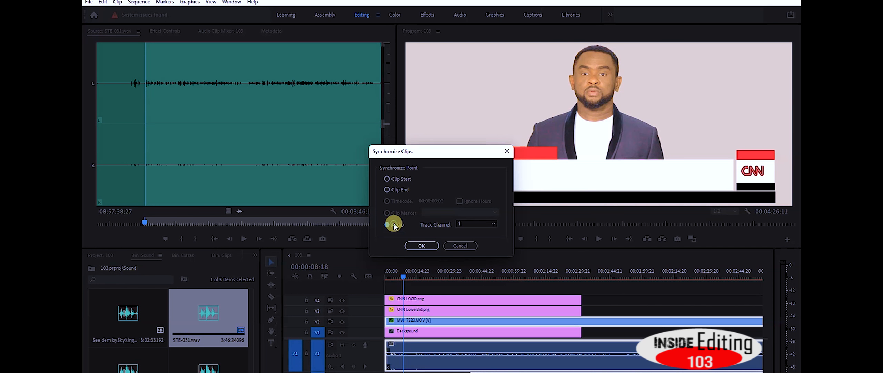
{"action": "left_click", "coordinate": [419, 245]}
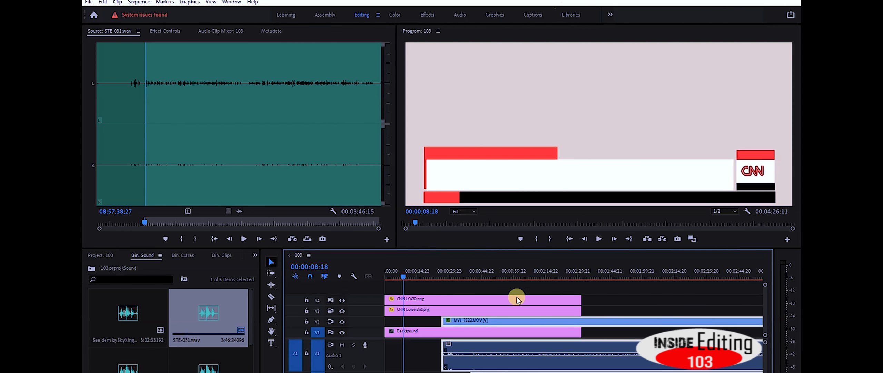
Trim the new audio's start to the video and ripple delete the leading gap to start at zero.
{"action": "left_click", "coordinate": [476, 371]}
{"action": "left_click_drag", "start_coordinate": [473, 371], "coordinate": [437, 366]}
{"action": "right_click", "coordinate": [431, 355]}
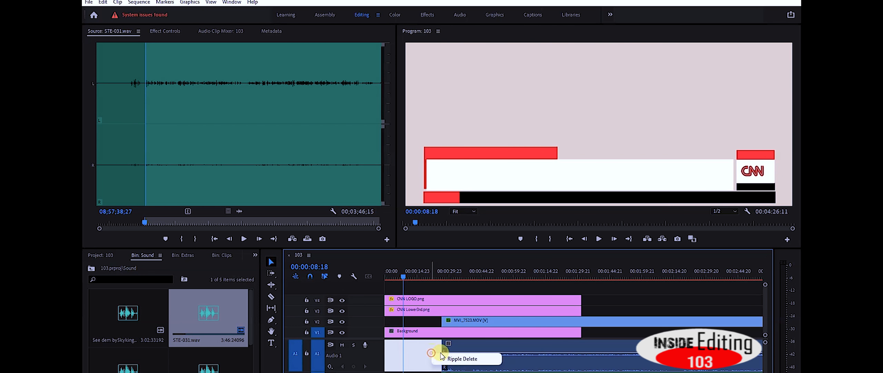
{"action": "left_click", "coordinate": [448, 357]}
{"action": "key", "text": "Home"}
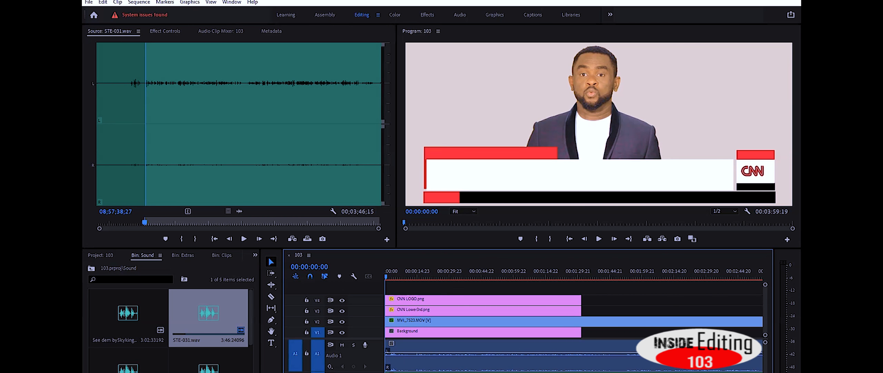
Trim the STE-031.wav audio's end to match the presenter video's end.
{"action": "key", "text": "minus"}
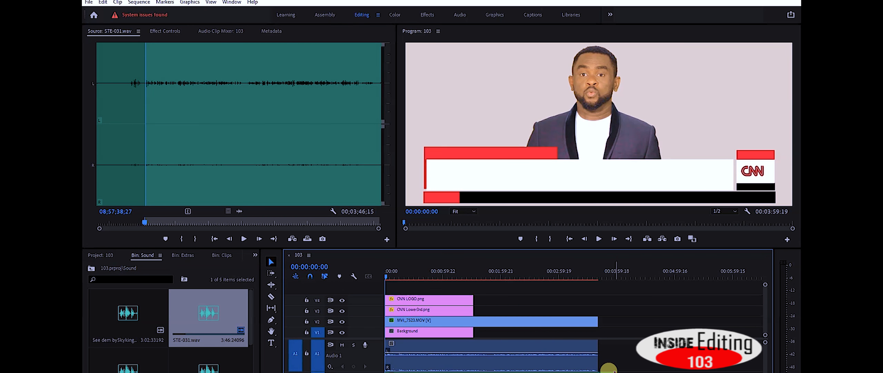
{"action": "key", "text": "End"}
{"action": "left_click_drag", "start_coordinate": [615, 370], "coordinate": [584, 358]}
{"action": "left_click", "coordinate": [584, 372]}
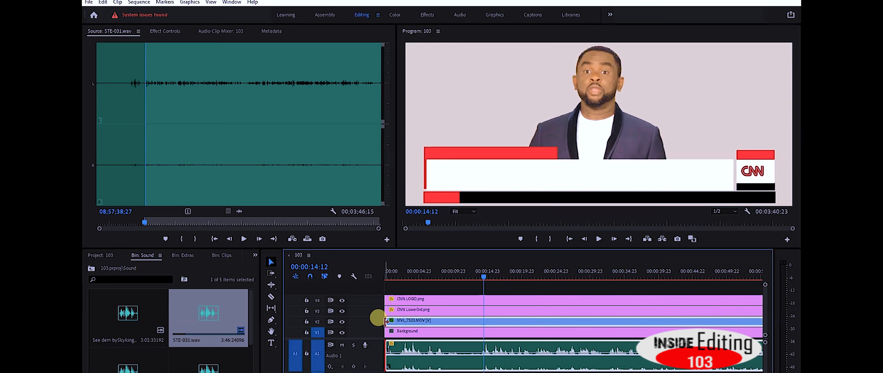
Trim the presenter and audio heads to 14:05 and ripple delete the gap so they start at zero.
{"action": "left_click_drag", "start_coordinate": [386, 321], "coordinate": [479, 321]}
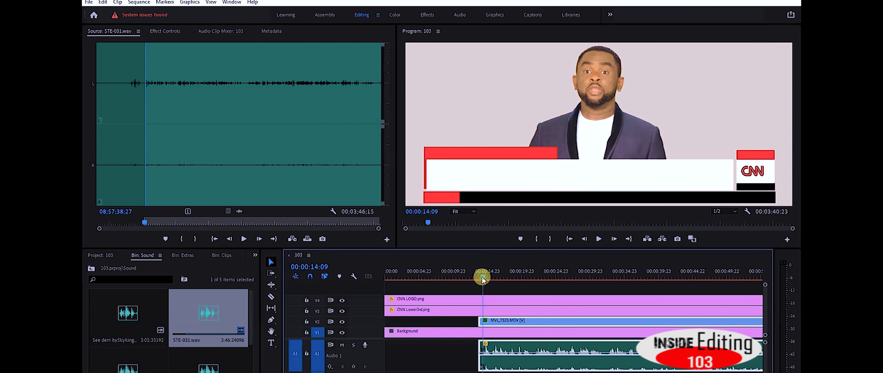
{"action": "left_click_drag", "start_coordinate": [482, 278], "coordinate": [481, 278]}
{"action": "left_click_drag", "start_coordinate": [480, 323], "coordinate": [484, 324]}
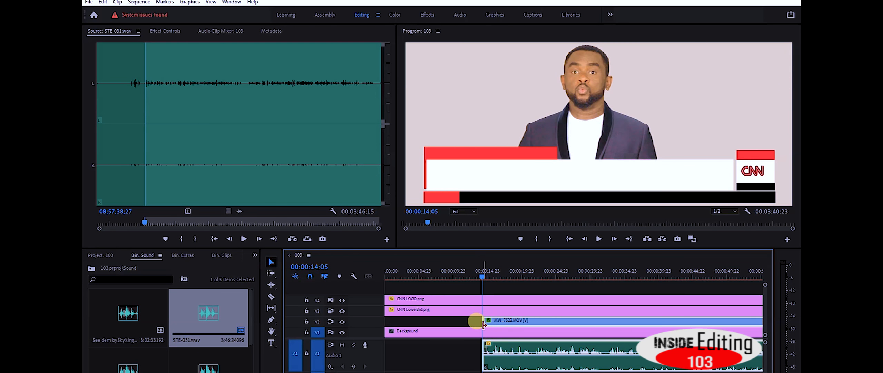
{"action": "right_click", "coordinate": [473, 320]}
{"action": "left_click", "coordinate": [461, 323]}
{"action": "right_click", "coordinate": [462, 321]}
{"action": "left_click", "coordinate": [467, 327]}
Shift the presenter right and slightly down in the frame, then play back to check.
{"action": "key", "text": "space"}
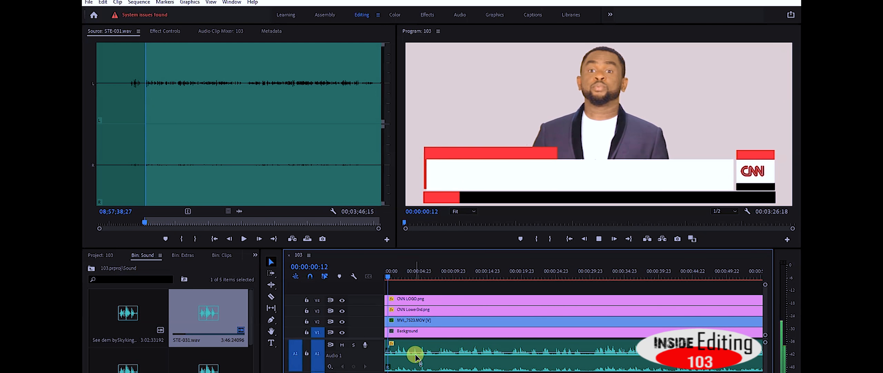
{"action": "key", "text": "space"}
{"action": "left_click", "coordinate": [502, 324]}
{"action": "left_click", "coordinate": [165, 31]}
{"action": "double_click", "coordinate": [620, 92]}
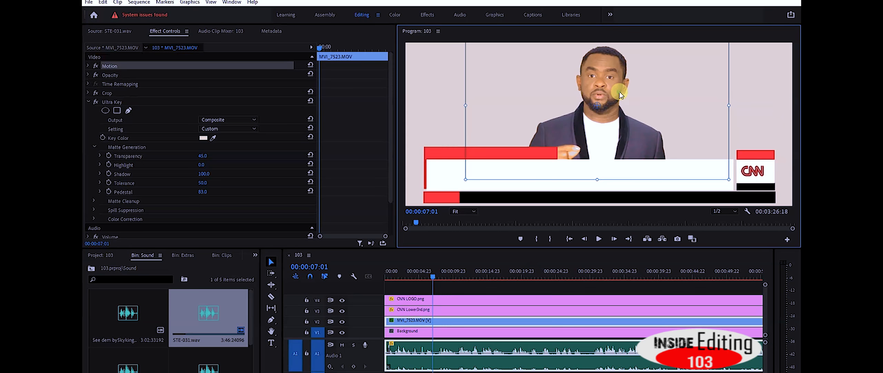
{"action": "left_click_drag", "start_coordinate": [620, 92], "coordinate": [638, 98]}
{"action": "left_click", "coordinate": [444, 320]}
{"action": "key", "text": "space"}
{"action": "key", "text": "space"}
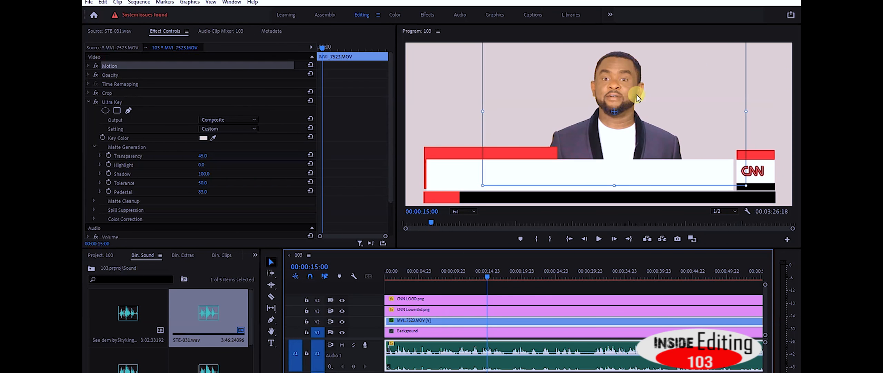
Extend the lower third and CNN logo clips to the presenter's end.
{"action": "left_click_drag", "start_coordinate": [422, 372], "coordinate": [534, 372]}
{"action": "left_click", "coordinate": [506, 315]}
{"action": "left_click_drag", "start_coordinate": [513, 305], "coordinate": [675, 304]}
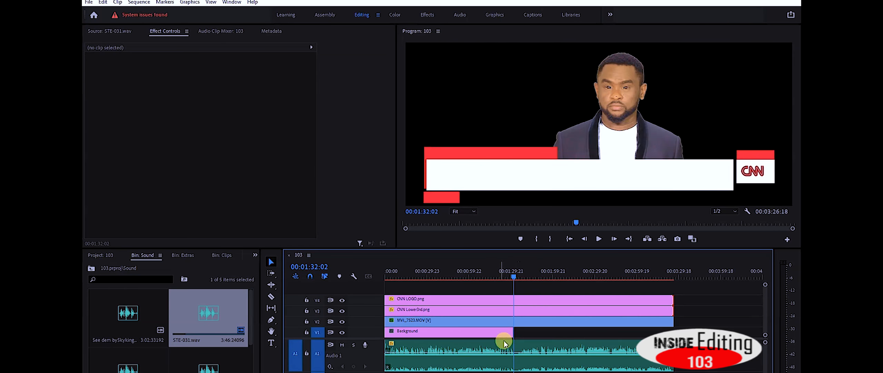
Extend the Background clip to match the clips above and enlarge the video track area.
{"action": "left_click_drag", "start_coordinate": [513, 332], "coordinate": [674, 332]}
{"action": "double_click", "coordinate": [376, 351]}
{"action": "left_click_drag", "start_coordinate": [370, 338], "coordinate": [371, 359]}
Nest the logo and lower third as 'Logo n L3rd' and start a text box in the bar.
{"action": "left_click_drag", "start_coordinate": [685, 310], "coordinate": [618, 329]}
{"action": "right_click", "coordinate": [618, 330]}
{"action": "left_click", "coordinate": [623, 221]}
{"action": "type", "text": "Logo n L3r"}
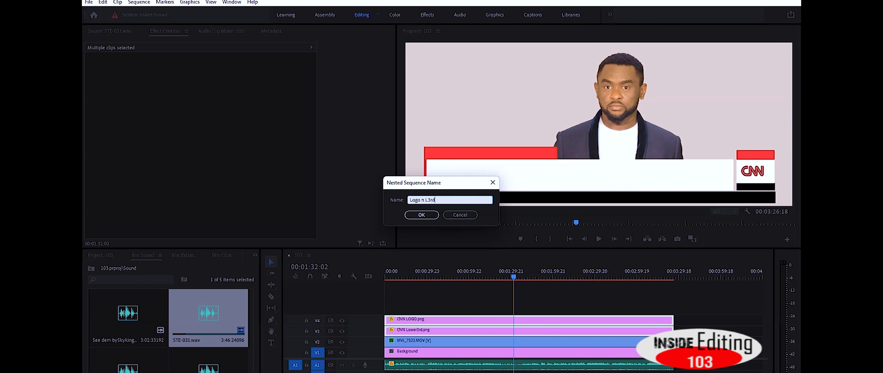
{"action": "type", "text": "d"}
{"action": "key", "text": "Return"}
{"action": "left_click", "coordinate": [429, 272]}
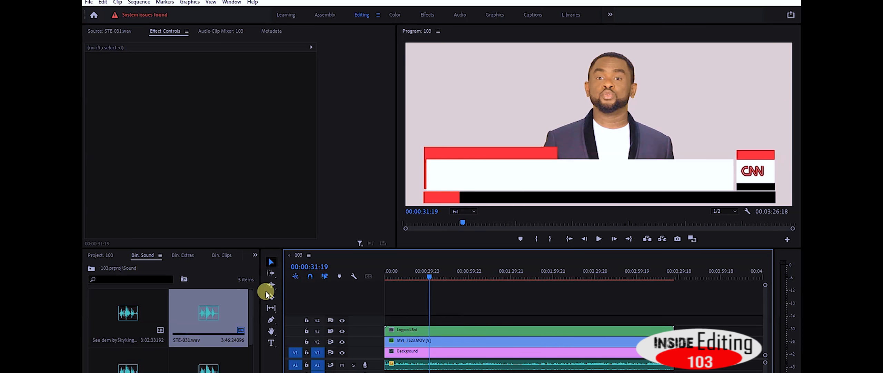
{"action": "left_click", "coordinate": [451, 183]}
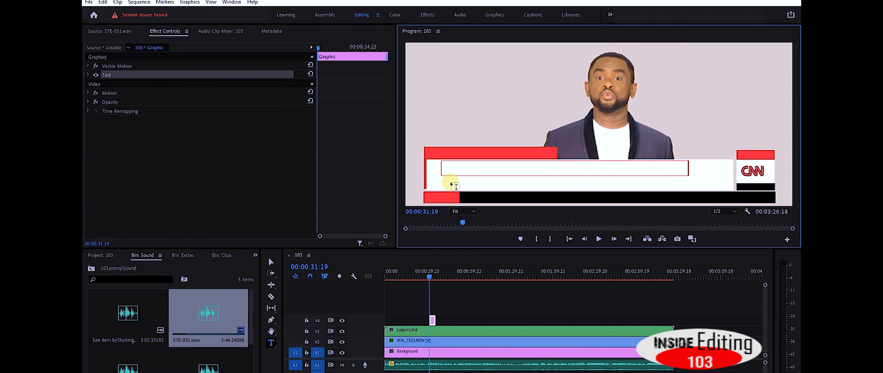
Give the headline a black fill, move it into the bar, and correct the word PARTY.
{"action": "left_click", "coordinate": [271, 261]}
{"action": "left_click", "coordinate": [88, 75]}
{"action": "left_click", "coordinate": [126, 186]}
{"action": "left_click", "coordinate": [319, 264]}
{"action": "left_click", "coordinate": [495, 142]}
{"action": "left_click_drag", "start_coordinate": [484, 168], "coordinate": [472, 175]}
{"action": "left_click", "coordinate": [270, 262]}
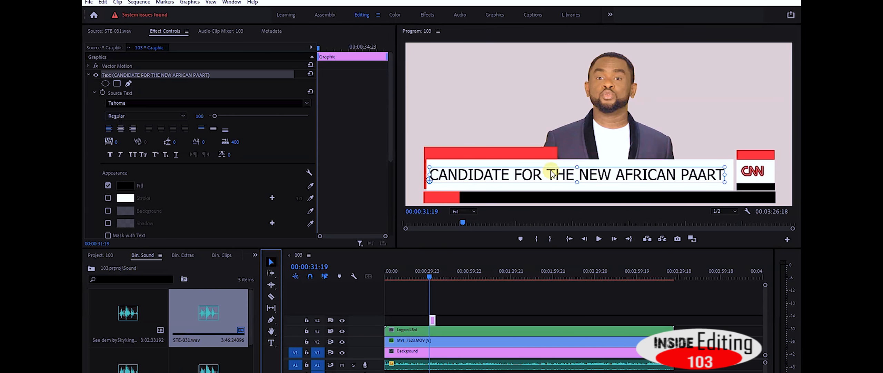
{"action": "type", "text": "Y"}
{"action": "key", "text": "Escape"}
Set the headline font to Arial Bold.
{"action": "left_click", "coordinate": [307, 102]}
{"action": "scroll", "coordinate": [144, 173], "scroll_direction": "down", "scroll_amount": 3}
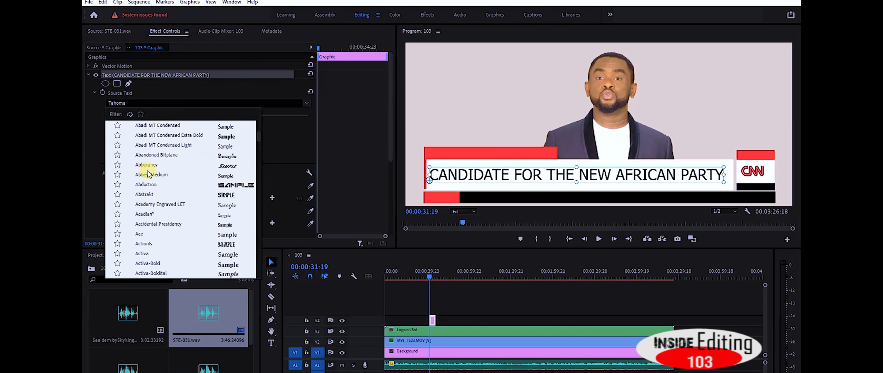
{"action": "left_click", "coordinate": [88, 108]}
{"action": "key", "text": "a"}
{"action": "key", "text": "r"}
{"action": "key", "text": "i"}
{"action": "key", "text": "a"}
{"action": "key", "text": "l"}
{"action": "left_click", "coordinate": [138, 103]}
{"action": "type", "text": "arial"}
{"action": "key", "text": "Return"}
{"action": "left_click", "coordinate": [433, 270]}
{"action": "left_click", "coordinate": [138, 116]}
{"action": "left_click", "coordinate": [120, 153]}
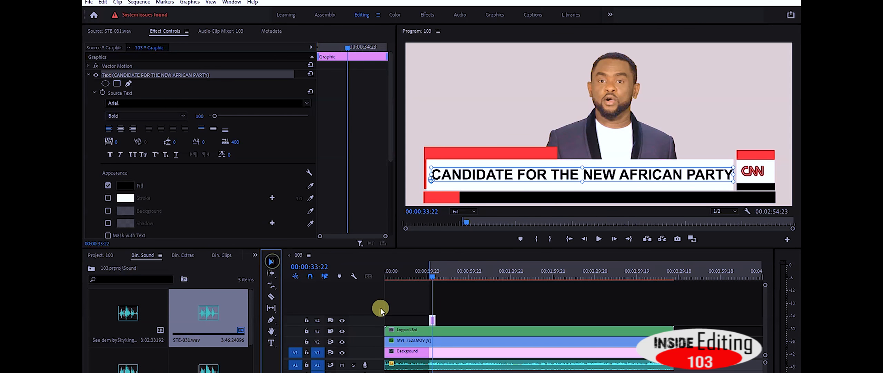
Stretch the headline clip to the full sequence length and play it back.
{"action": "left_click", "coordinate": [403, 307]}
{"action": "left_click_drag", "start_coordinate": [435, 320], "coordinate": [673, 320]}
{"action": "left_click", "coordinate": [385, 271]}
{"action": "key", "text": "space"}
{"action": "key", "text": "space"}
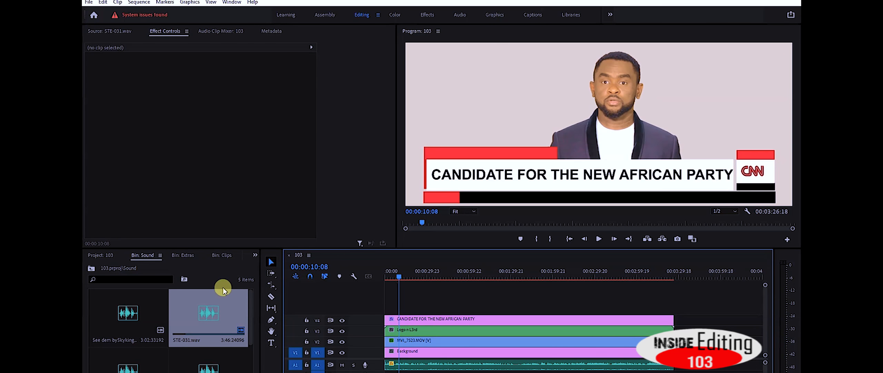
Start a new name caption and type the presenter's name.
{"action": "left_click", "coordinate": [445, 151]}
{"action": "type", "text": "CHRISATIAN UBAH"}
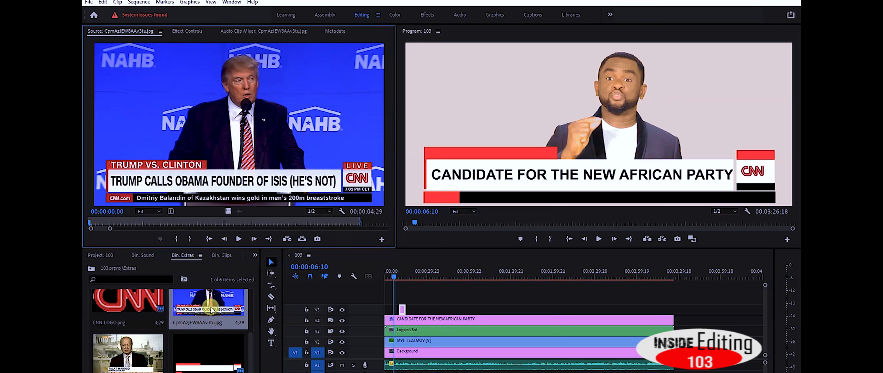
{"action": "left_click", "coordinate": [485, 151]}
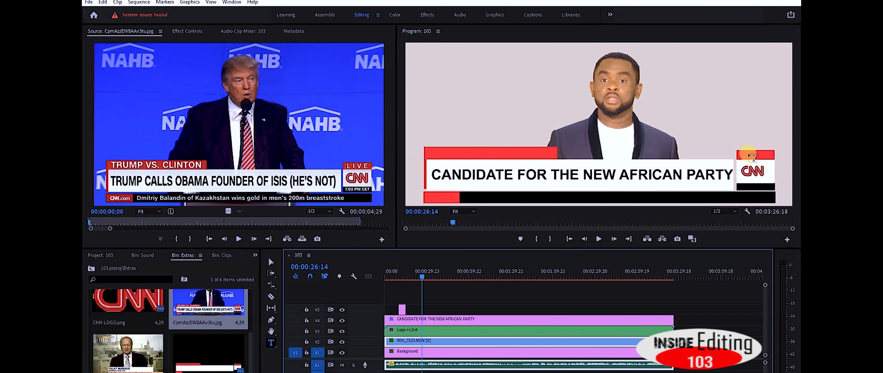
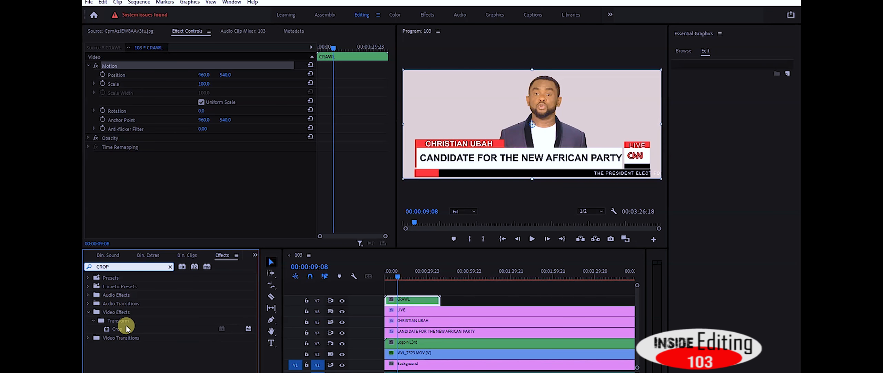
Crop the CRAWL layer 14.2% left and 4.6% right to fit the bar, then preview from the start.
{"action": "left_click", "coordinate": [158, 156]}
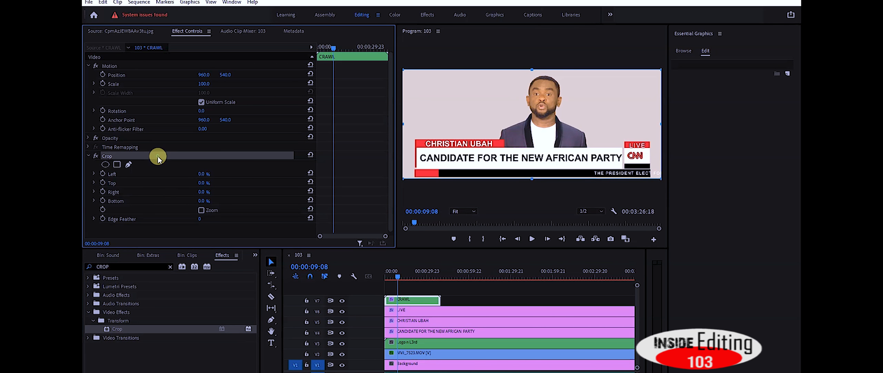
{"action": "left_click_drag", "start_coordinate": [404, 122], "coordinate": [440, 119]}
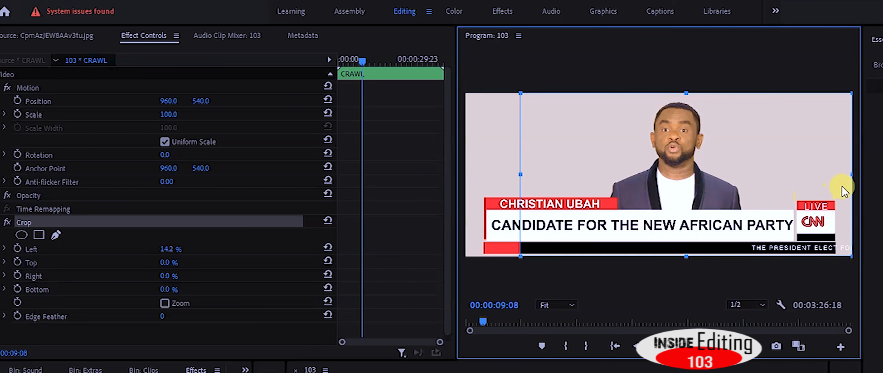
{"action": "left_click_drag", "start_coordinate": [660, 124], "coordinate": [647, 125]}
{"action": "left_click_drag", "start_coordinate": [832, 175], "coordinate": [835, 175]}
{"action": "key", "text": "Home"}
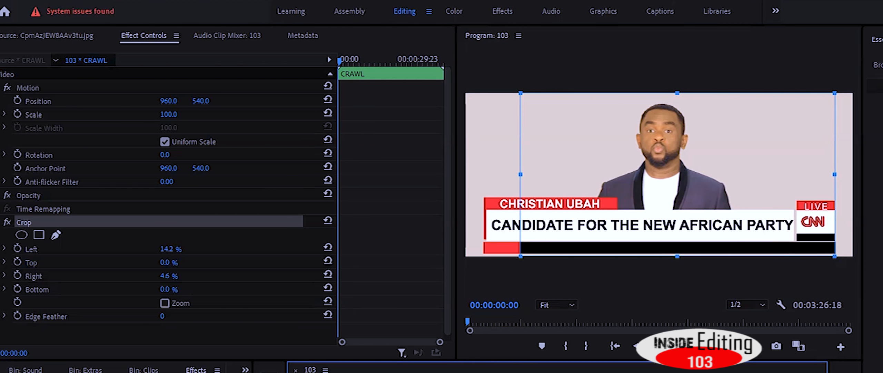
{"action": "key", "text": "space"}
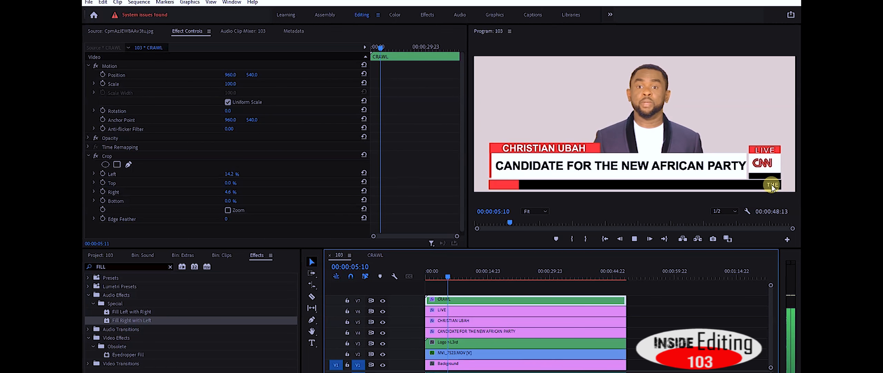
Inside the CRAWL nest, drag the ticker's Position keyframe earlier and preview the faster start.
{"action": "key", "text": "space"}
{"action": "double_click", "coordinate": [464, 300]}
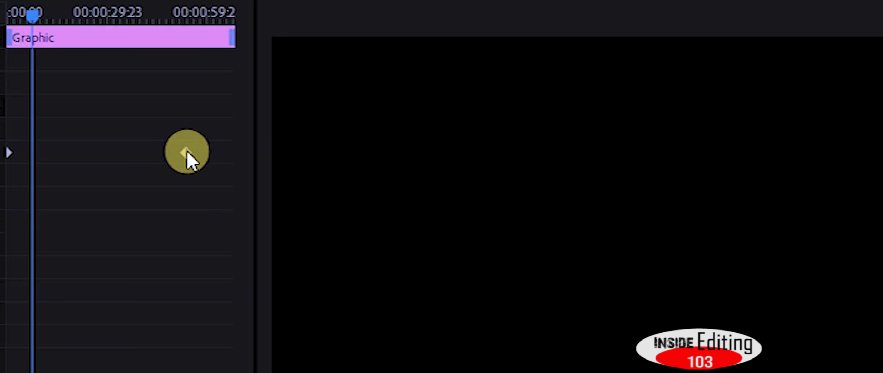
{"action": "left_click_drag", "start_coordinate": [441, 101], "coordinate": [417, 101]}
{"action": "left_click_drag", "start_coordinate": [124, 152], "coordinate": [79, 152]}
{"action": "key", "text": "space"}
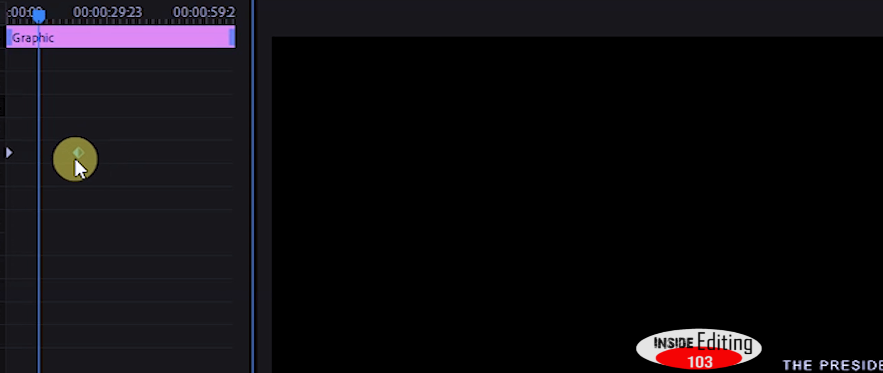
{"action": "left_click_drag", "start_coordinate": [66, 153], "coordinate": [55, 156]}
{"action": "key", "text": "space"}
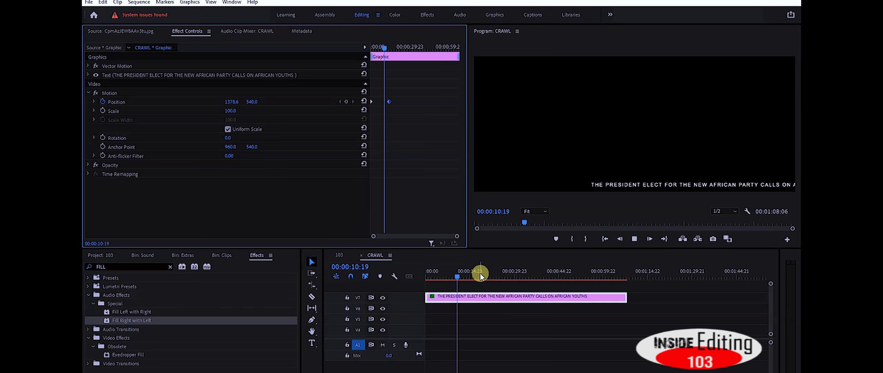
Duplicate the crawl clip onto the track above.
{"action": "key", "text": "space"}
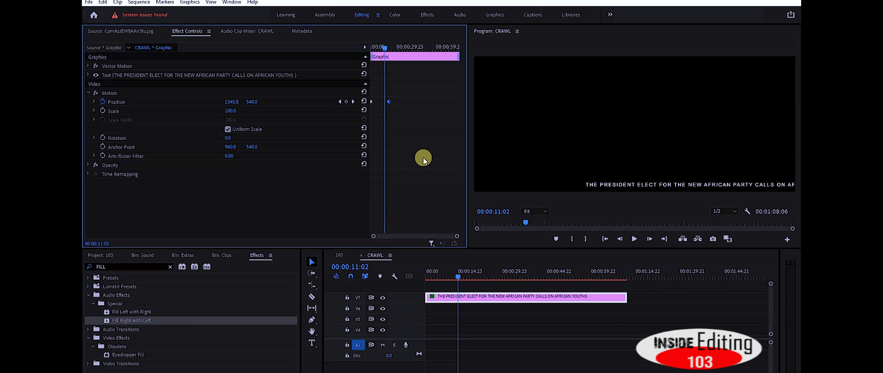
{"action": "mouse_move", "coordinate": [565, 301]}
{"action": "left_mouse_down"}
{"action": "mouse_move", "coordinate": [566, 308]}
{"action": "mouse_move", "coordinate": [565, 294]}
{"action": "left_mouse_up"}
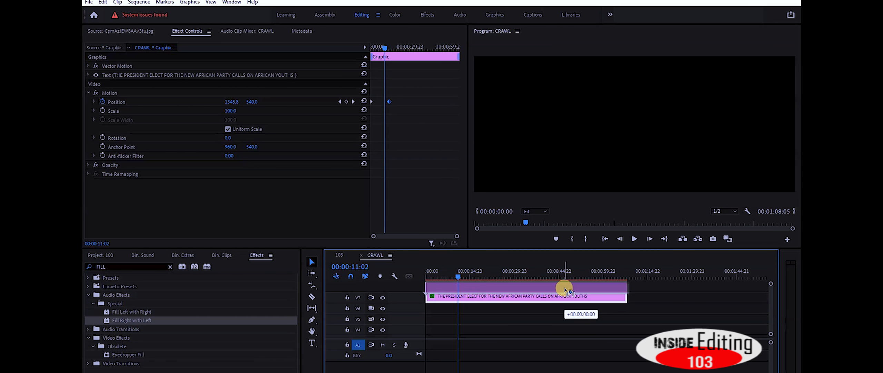
{"action": "left_click_drag", "start_coordinate": [566, 290], "coordinate": [558, 291]}
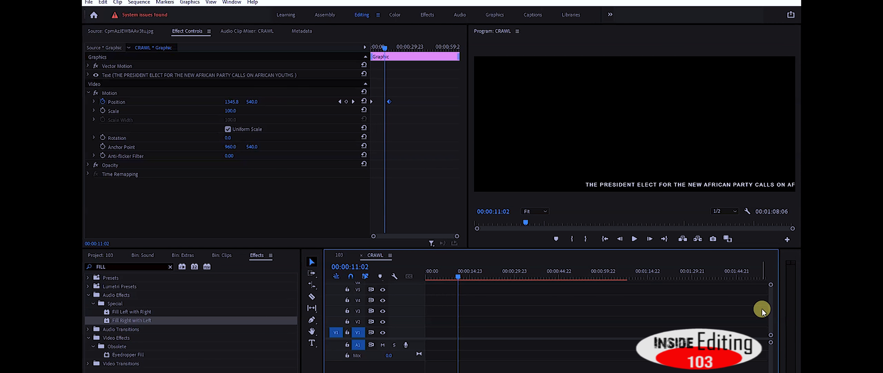
Offset the upper crawl copy later so it picks up where the first ends, checking the handoff.
{"action": "scroll", "coordinate": [772, 308], "scroll_direction": "up", "scroll_amount": 3}
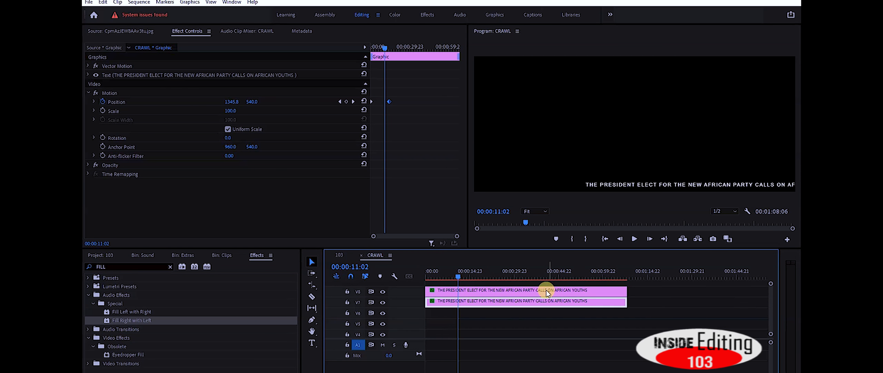
{"action": "left_click", "coordinate": [462, 292]}
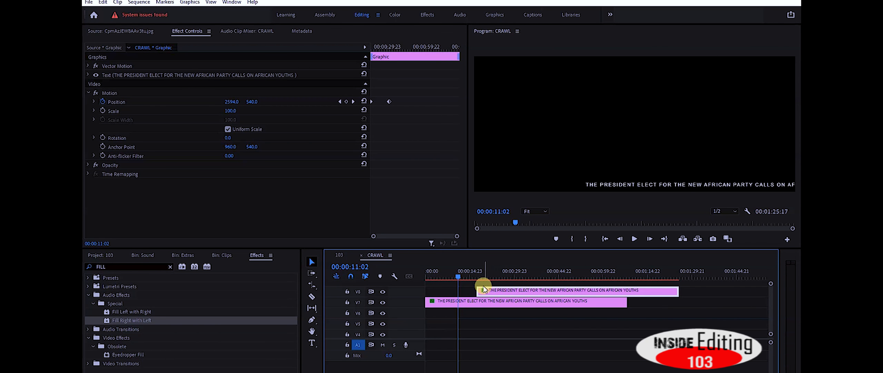
{"action": "left_click", "coordinate": [528, 305]}
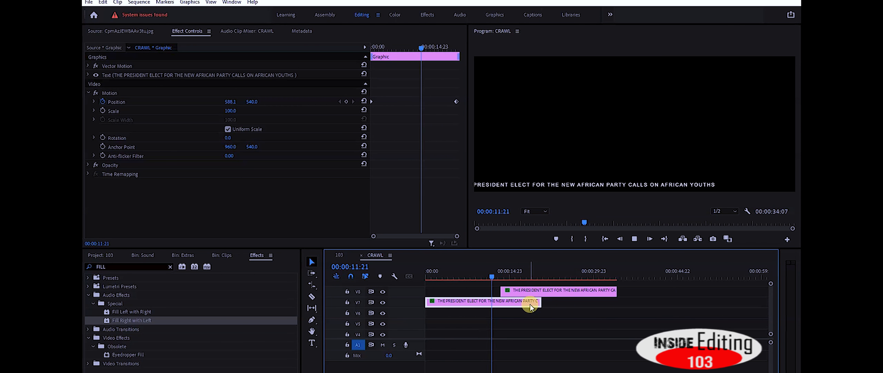
{"action": "key", "text": "space"}
{"action": "left_click_drag", "start_coordinate": [536, 291], "coordinate": [530, 293]}
{"action": "key", "text": "space"}
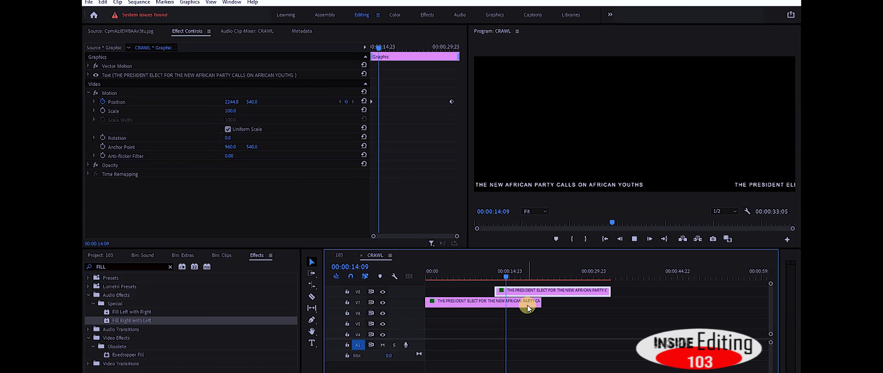
{"action": "left_click", "coordinate": [487, 275]}
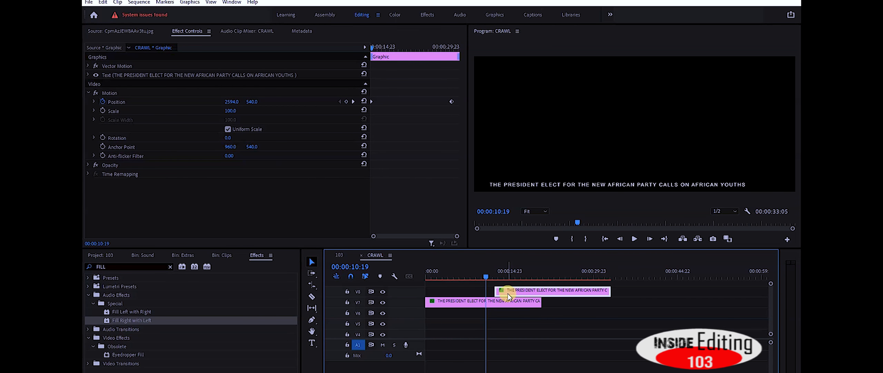
{"action": "key", "text": "space"}
{"action": "left_click_drag", "start_coordinate": [509, 293], "coordinate": [504, 293]}
{"action": "key", "text": "space"}
{"action": "key", "text": "space"}
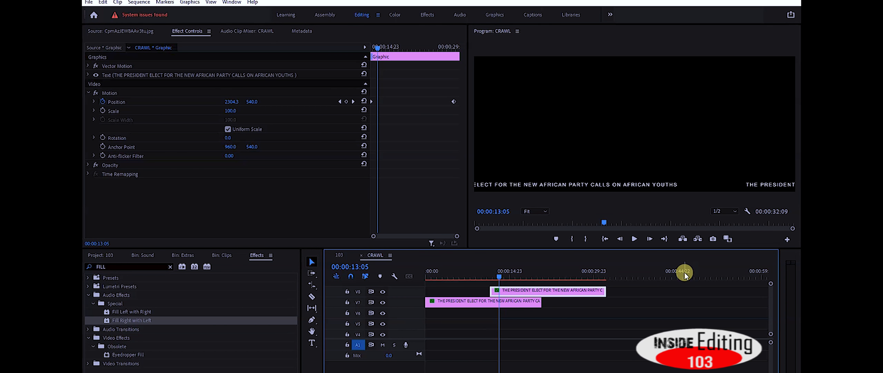
Copy both crawl clips further along the timeline, preview the join, then return to sequence 103.
{"action": "left_click", "coordinate": [518, 290], "text": "shift"}
{"action": "left_click_drag", "start_coordinate": [475, 302], "coordinate": [637, 301]}
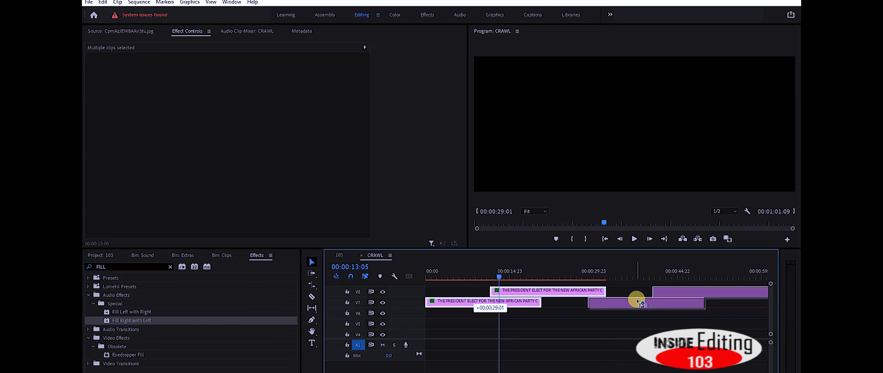
{"action": "left_click_drag", "start_coordinate": [637, 302], "coordinate": [632, 301]}
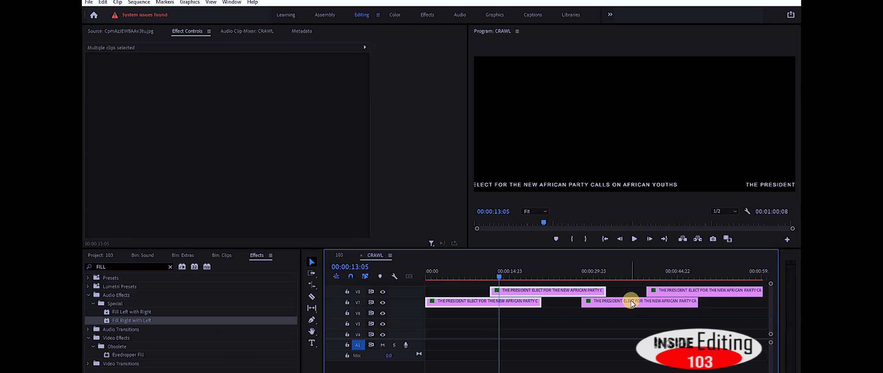
{"action": "left_click", "coordinate": [579, 265]}
{"action": "key", "text": "space"}
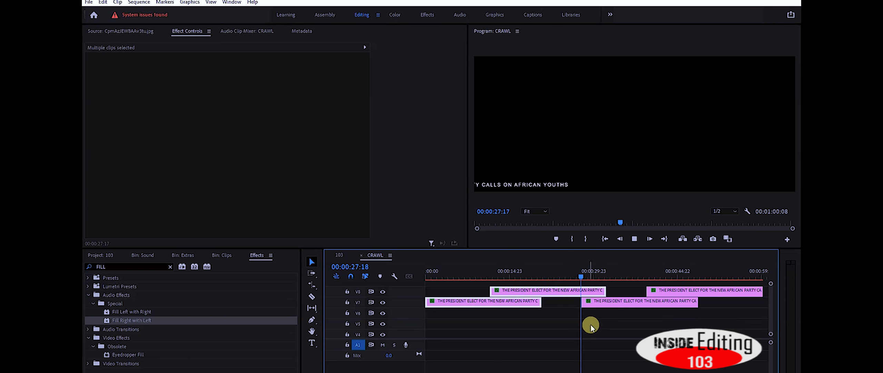
{"action": "key", "text": "space"}
{"action": "left_click", "coordinate": [573, 273]}
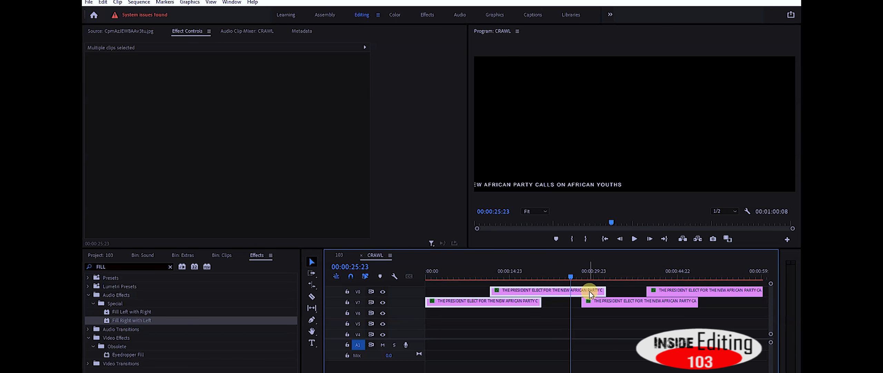
{"action": "left_click", "coordinate": [553, 272]}
{"action": "key", "text": "space"}
{"action": "key", "text": "space"}
{"action": "left_click_drag", "start_coordinate": [649, 308], "coordinate": [685, 294]}
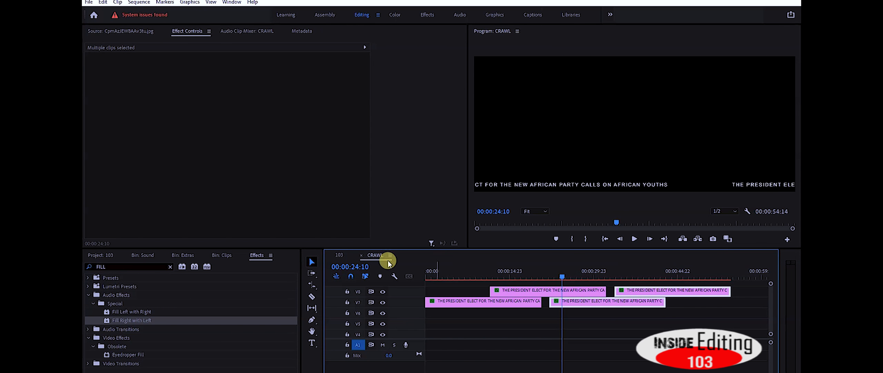
{"action": "left_click", "coordinate": [342, 255]}
Play sequence 103 from the start to watch the looping crawl inside the lower-third bar.
{"action": "left_click_drag", "start_coordinate": [451, 278], "coordinate": [406, 276]}
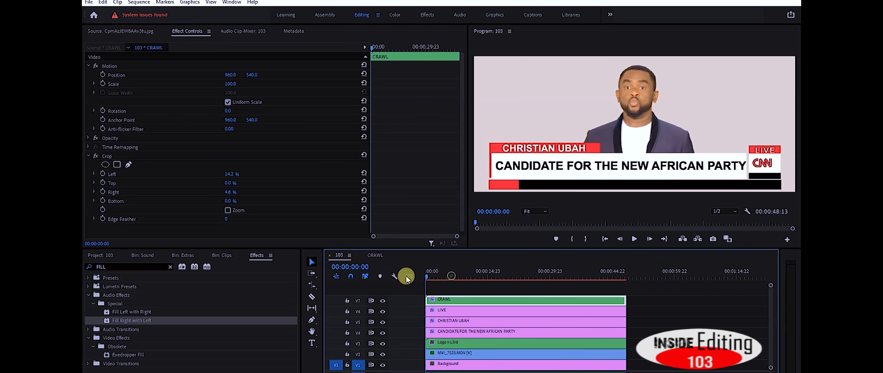
{"action": "key", "text": "space"}
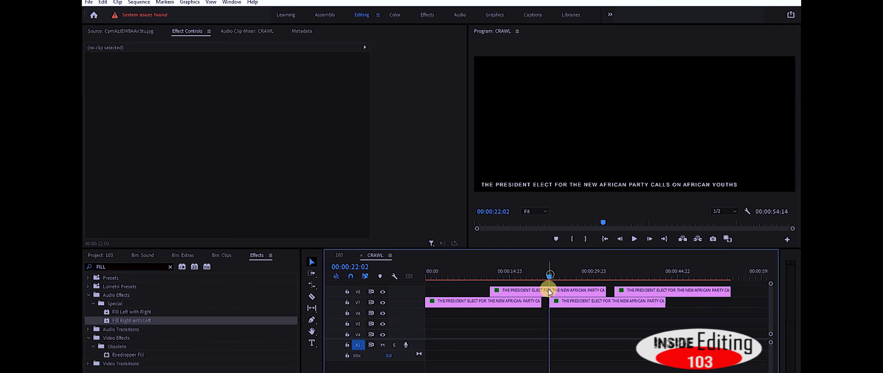
Replace one crawl copy's text with 'YOUTHS TO RISE UP AND TAKE OVCER THE AFAIRS OF THE CONTINENT'.
{"action": "left_click", "coordinate": [550, 291]}
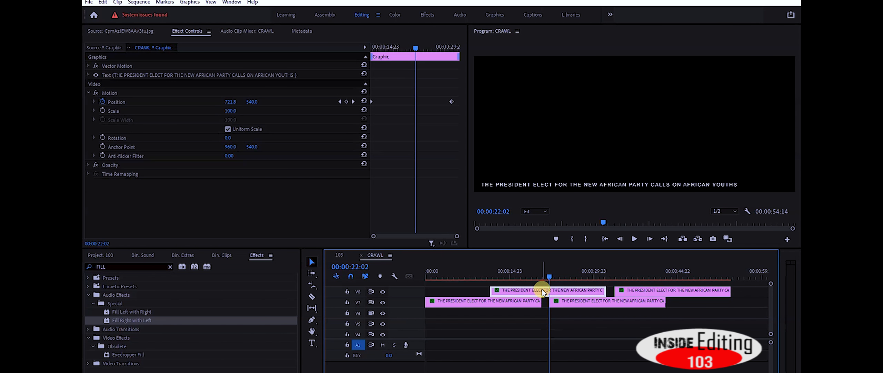
{"action": "double_click", "coordinate": [561, 184]}
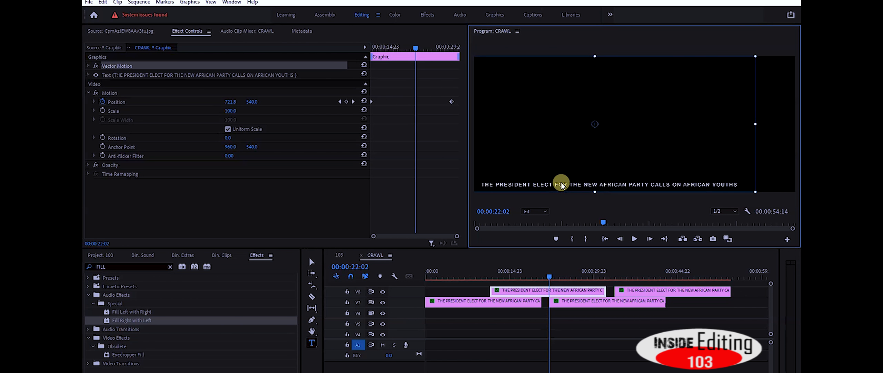
{"action": "left_click", "coordinate": [207, 75]}
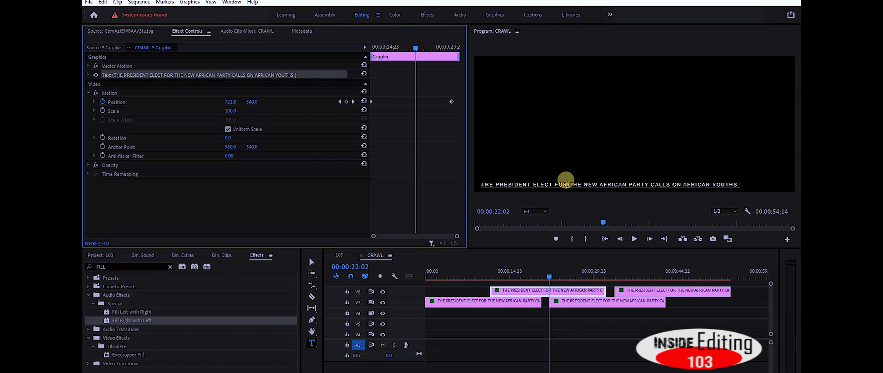
{"action": "key", "text": "ctrl+a"}
{"action": "type", "text": "YOUTHS TO RISE UP AND TAKE OVCER THE AFAIRS OF THE CONTINENT"}
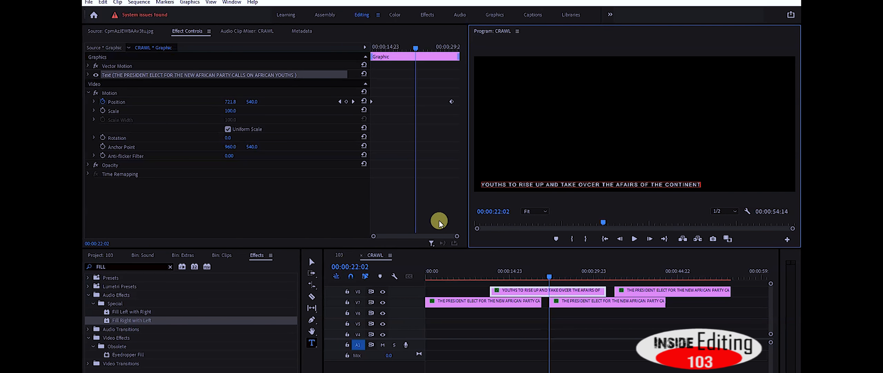
{"action": "left_click", "coordinate": [339, 255]}
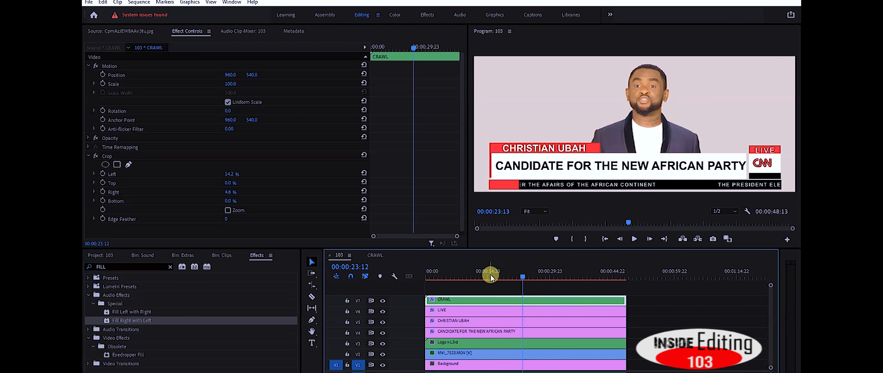
{"action": "left_click", "coordinate": [491, 275]}
{"action": "key", "text": "space"}
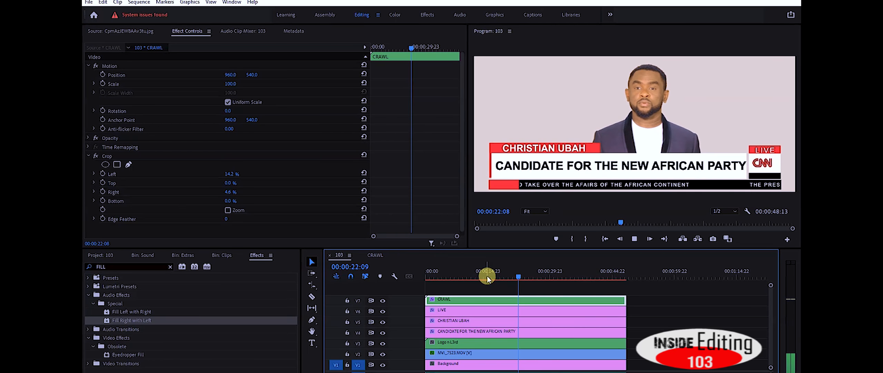
{"action": "key", "text": "space"}
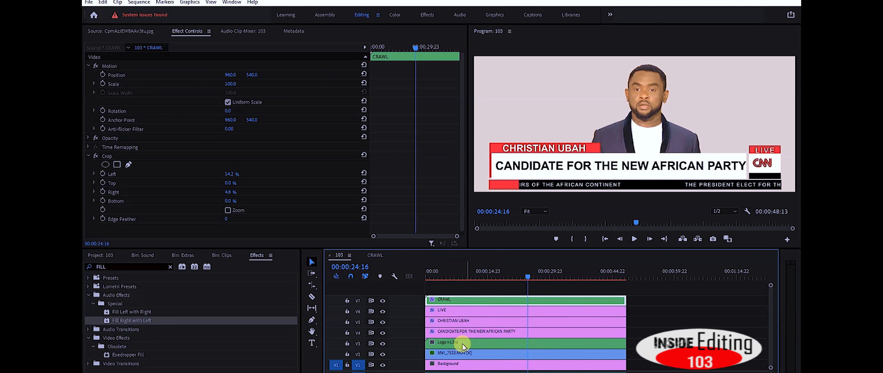
{"action": "left_click", "coordinate": [442, 330]}
Toggle the headline track's visibility on and off to compare, leaving it shown.
{"action": "left_click", "coordinate": [383, 332]}
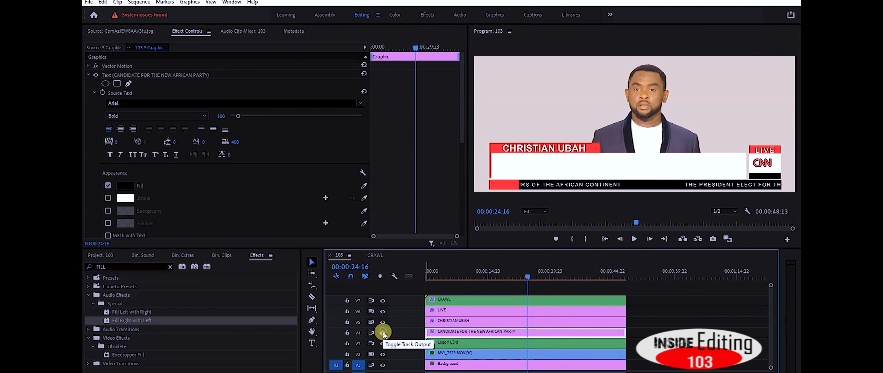
{"action": "left_click", "coordinate": [382, 332]}
{"action": "left_click", "coordinate": [383, 332]}
{"action": "left_click", "coordinate": [382, 332]}
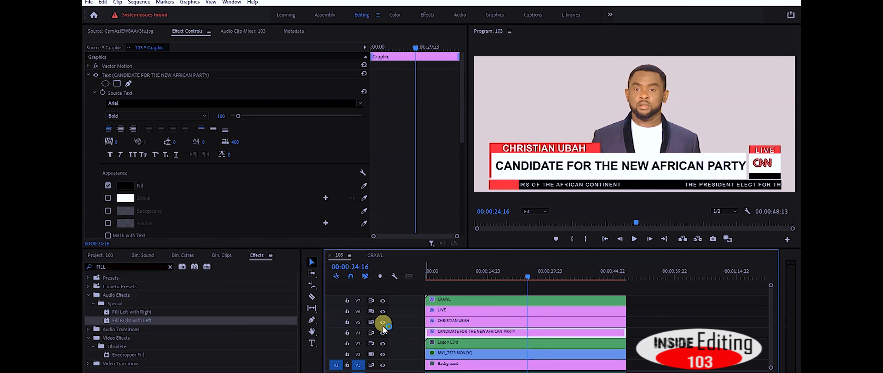
{"action": "left_click", "coordinate": [382, 332]}
{"action": "left_click", "coordinate": [386, 333]}
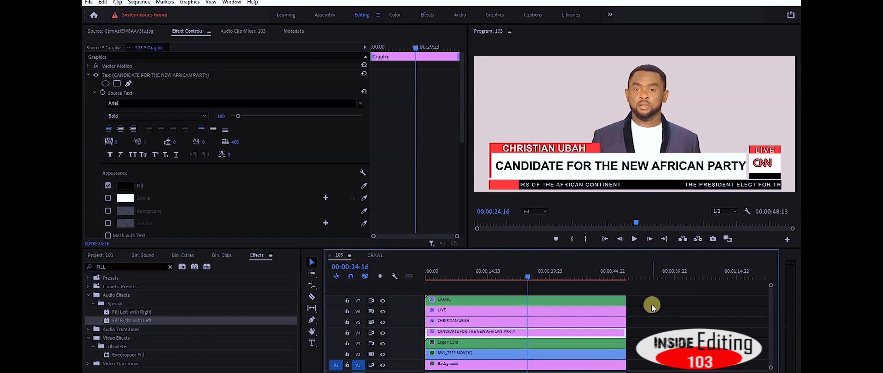
{"action": "left_click_drag", "start_coordinate": [645, 294], "coordinate": [618, 316]}
{"action": "left_click", "coordinate": [655, 328]}
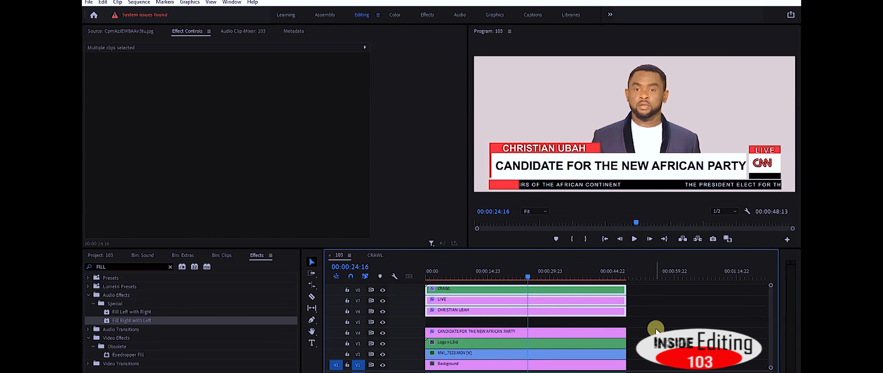
{"action": "left_click", "coordinate": [605, 333]}
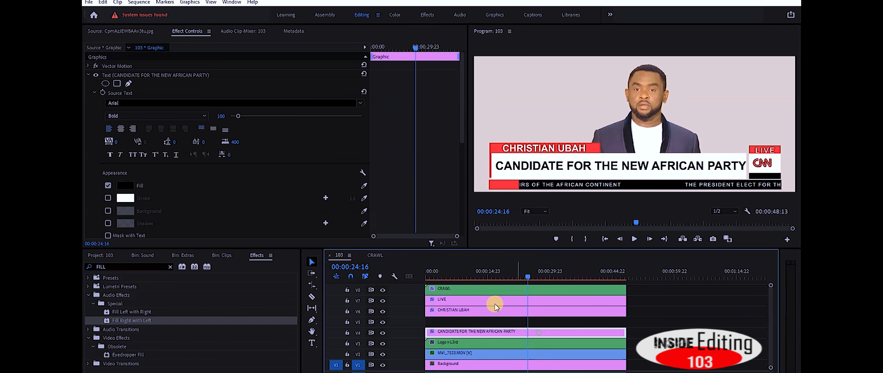
{"action": "left_click", "coordinate": [88, 75]}
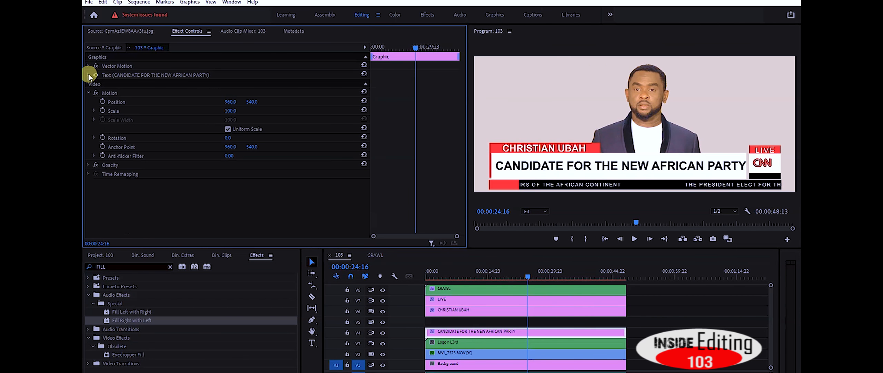
Search for CROP and apply the Crop effect to the CANDIDATE headline clip.
{"action": "left_click", "coordinate": [171, 267]}
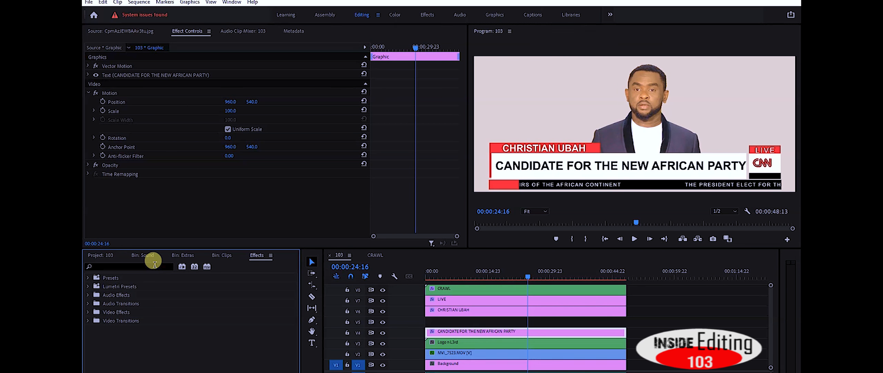
{"action": "left_click", "coordinate": [126, 265]}
{"action": "type", "text": "CROP"}
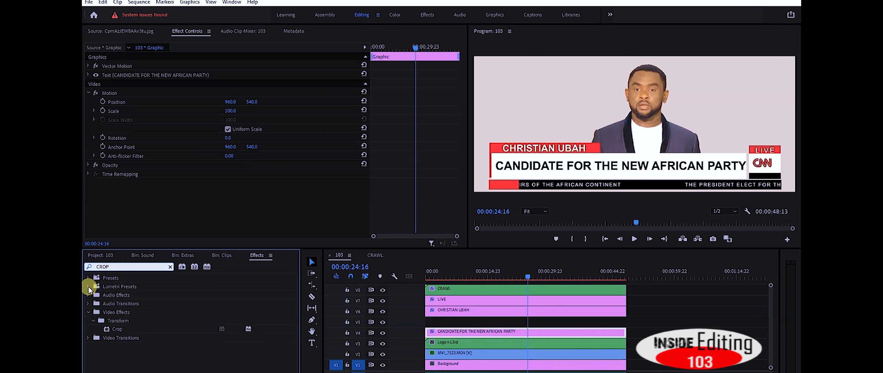
{"action": "double_click", "coordinate": [117, 329]}
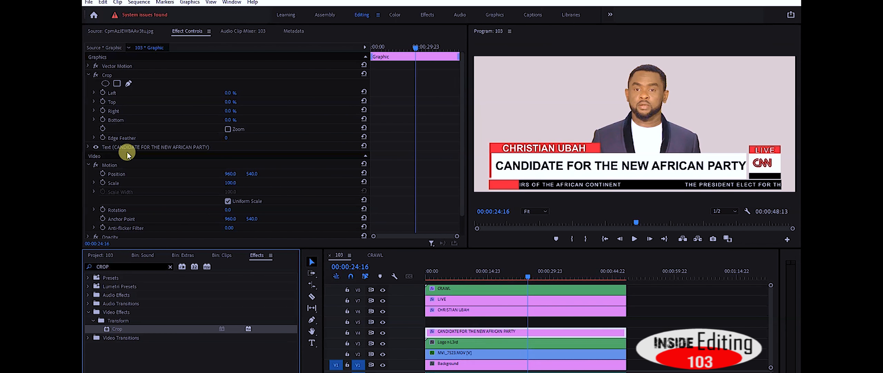
{"action": "left_click", "coordinate": [115, 75]}
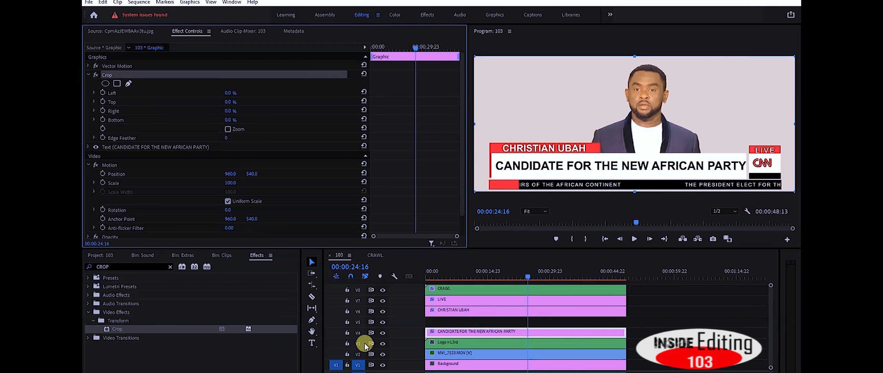
{"action": "left_click", "coordinate": [452, 331]}
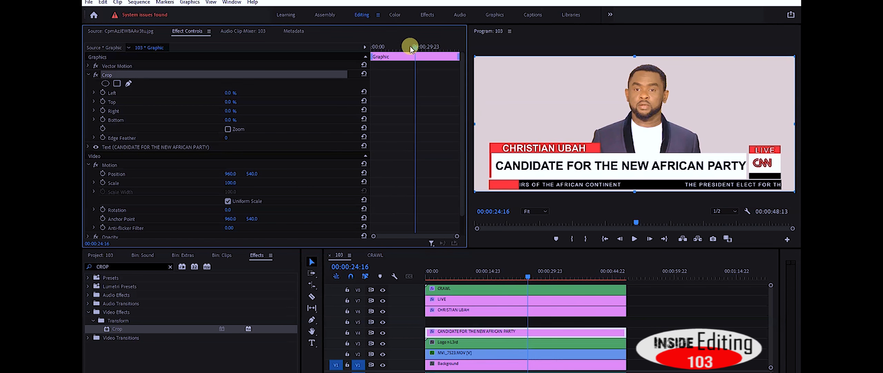
{"action": "left_click_drag", "start_coordinate": [418, 47], "coordinate": [359, 52]}
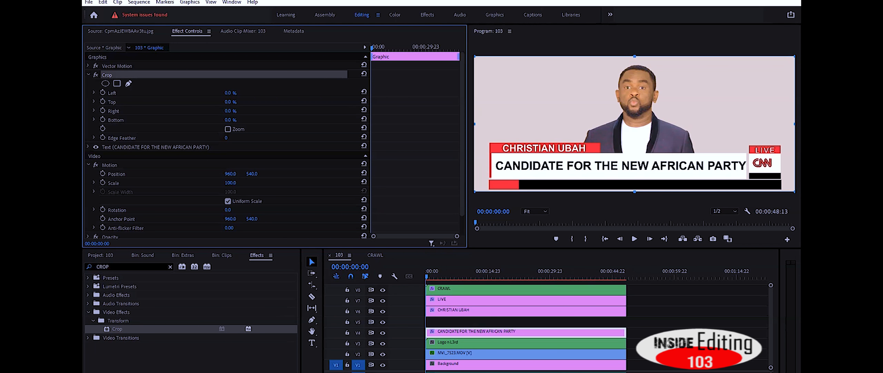
Trial the headline's Left and Right crop values, play the wipe, and return crops to 0%.
{"action": "left_click_drag", "start_coordinate": [231, 93], "coordinate": [276, 93]}
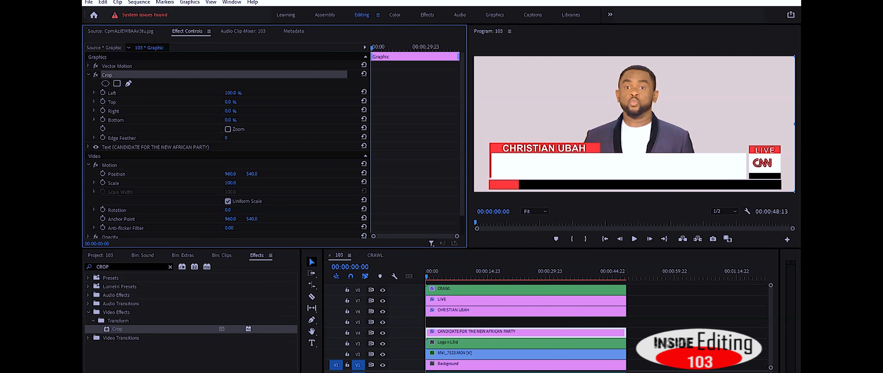
{"action": "left_click_drag", "start_coordinate": [276, 93], "coordinate": [230, 93]}
{"action": "left_click", "coordinate": [236, 110]}
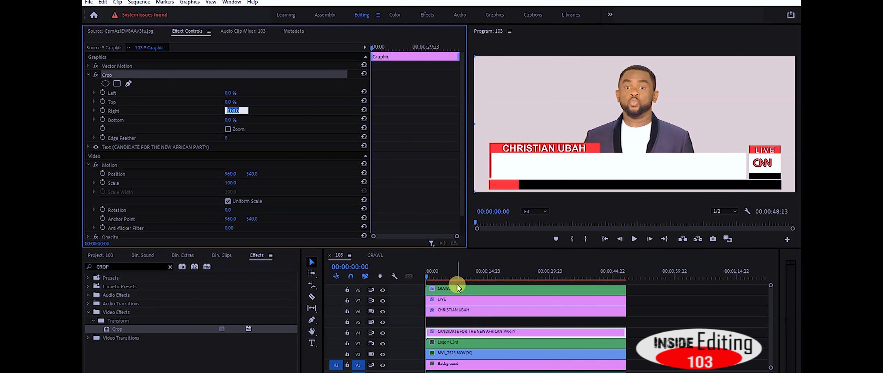
{"action": "left_click", "coordinate": [447, 276]}
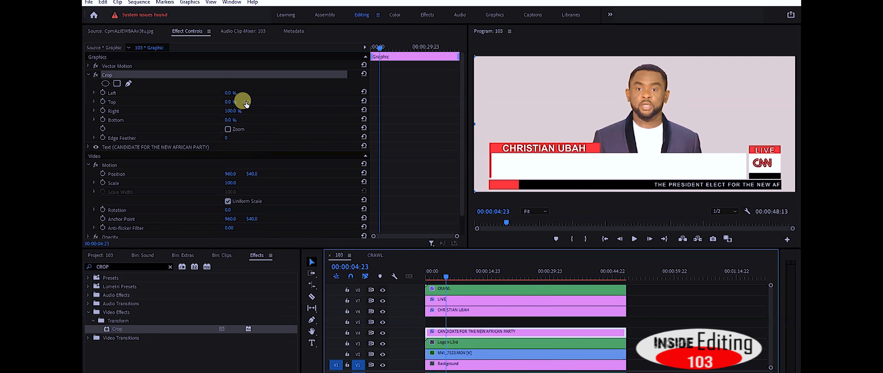
{"action": "left_click_drag", "start_coordinate": [233, 112], "coordinate": [197, 111]}
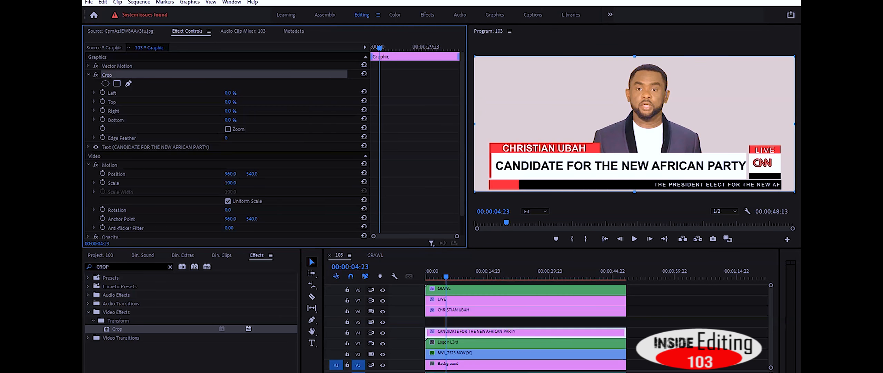
{"action": "left_click_drag", "start_coordinate": [447, 276], "coordinate": [370, 274]}
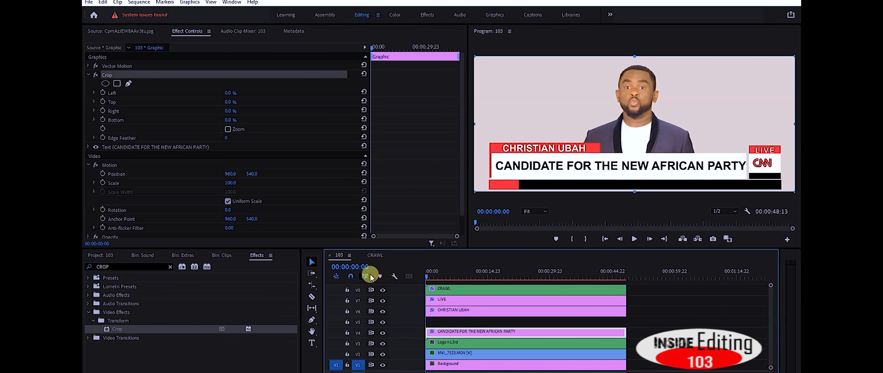
{"action": "key", "text": "space"}
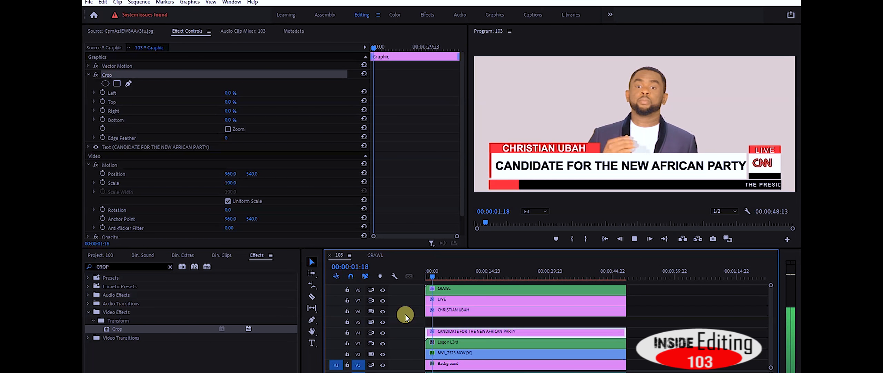
{"action": "left_click_drag", "start_coordinate": [445, 278], "coordinate": [390, 272]}
{"action": "left_click", "coordinate": [477, 307]}
{"action": "left_click", "coordinate": [427, 277]}
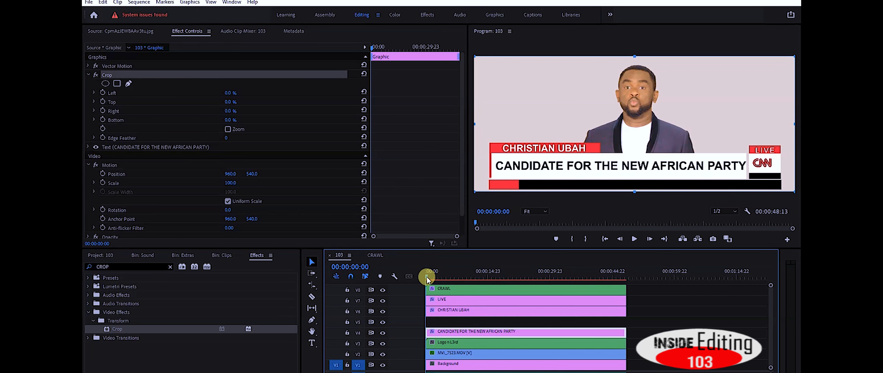
{"action": "left_click", "coordinate": [103, 104]}
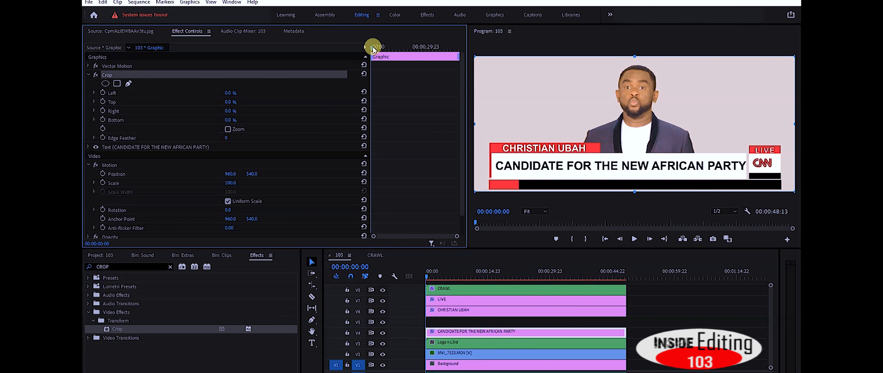
Keyframe the headline's Crop Right from 100% at the start to 0% later, and preview the wipe.
{"action": "left_click", "coordinate": [103, 111]}
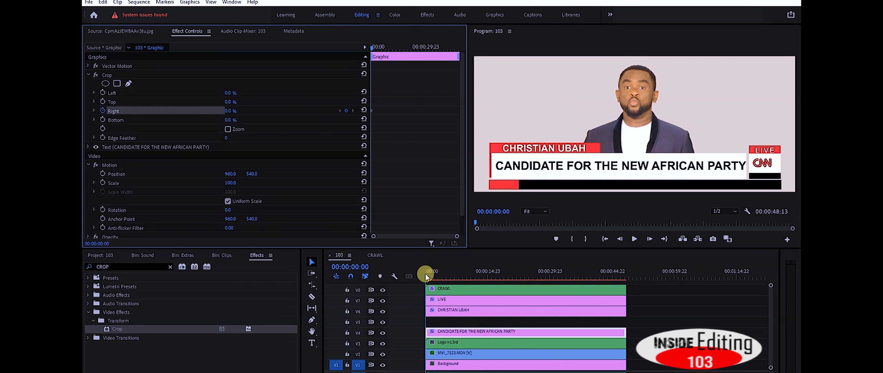
{"action": "left_click_drag", "start_coordinate": [228, 110], "coordinate": [276, 111]}
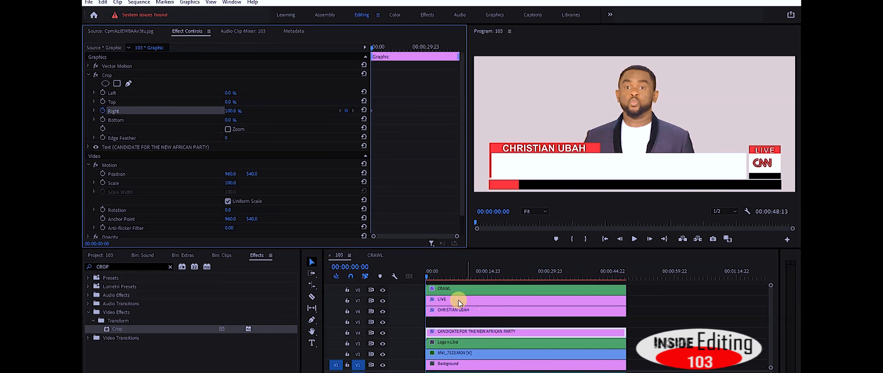
{"action": "left_click_drag", "start_coordinate": [423, 274], "coordinate": [468, 273]}
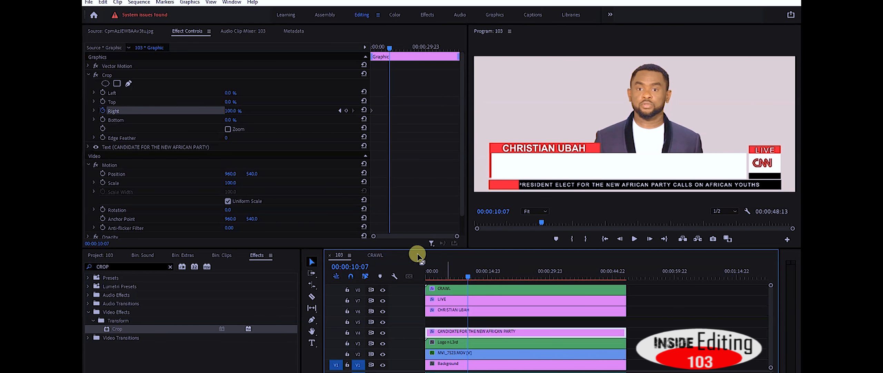
{"action": "left_click_drag", "start_coordinate": [231, 113], "coordinate": [197, 112]}
{"action": "left_click", "coordinate": [237, 110]}
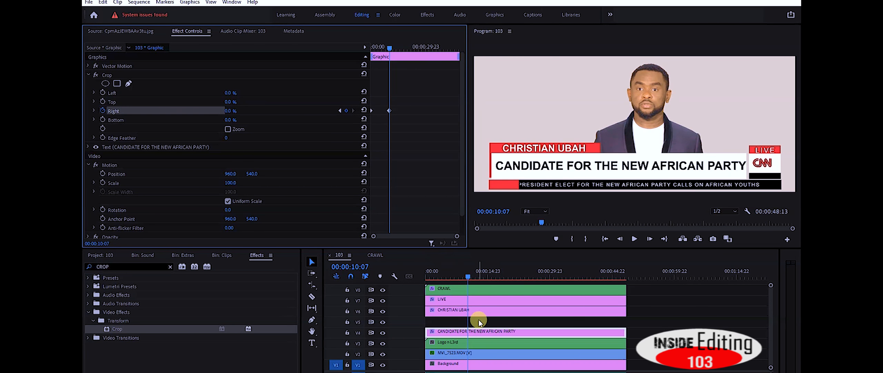
{"action": "left_click_drag", "start_coordinate": [465, 278], "coordinate": [338, 278]}
{"action": "key", "text": "space"}
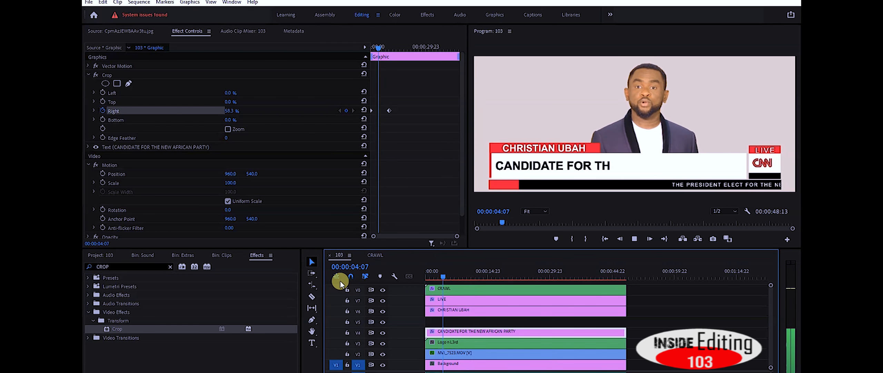
{"action": "key", "text": "space"}
Move the end Crop Right keyframe to about two seconds and preview the quicker wipe-in.
{"action": "left_click_drag", "start_coordinate": [389, 110], "coordinate": [385, 111]}
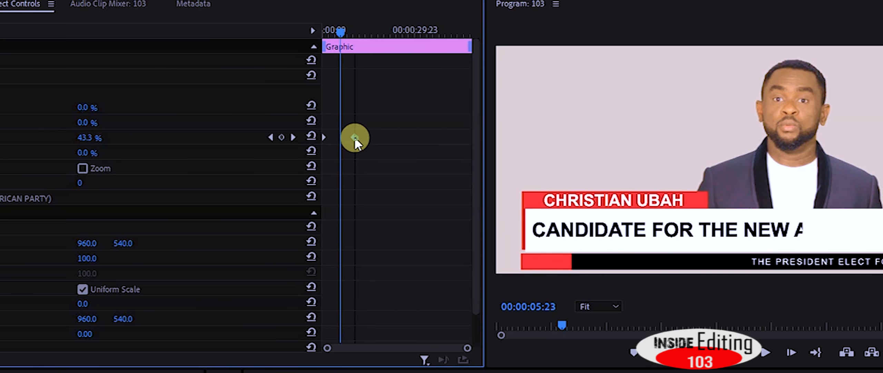
{"action": "left_click_drag", "start_coordinate": [340, 140], "coordinate": [340, 138]}
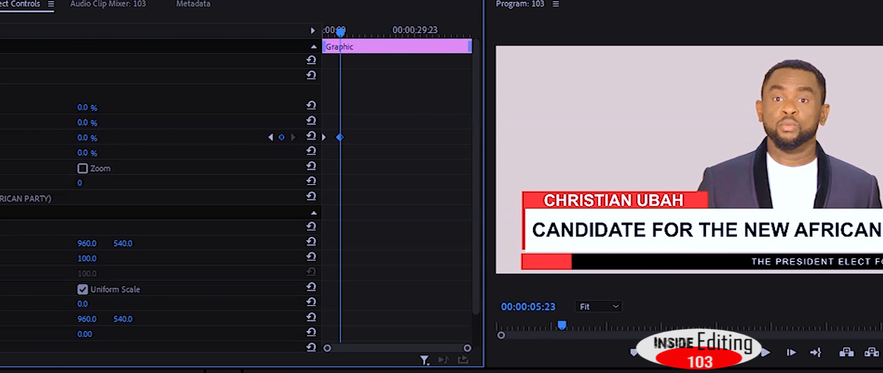
{"action": "key", "text": "Home"}
{"action": "key", "text": "space"}
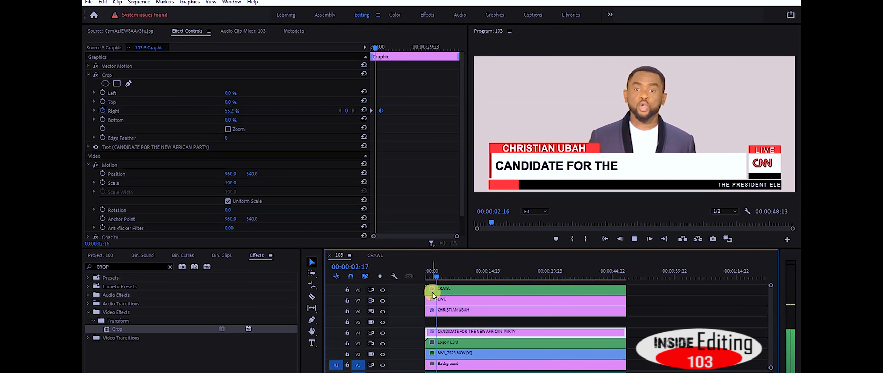
{"action": "key", "text": "space"}
{"action": "left_click_drag", "start_coordinate": [381, 112], "coordinate": [376, 111]}
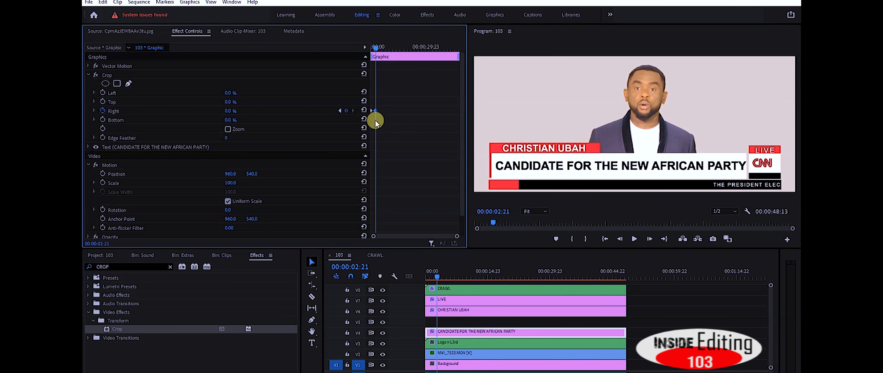
{"action": "left_click", "coordinate": [434, 276]}
{"action": "key", "text": "Home"}
{"action": "key", "text": "space"}
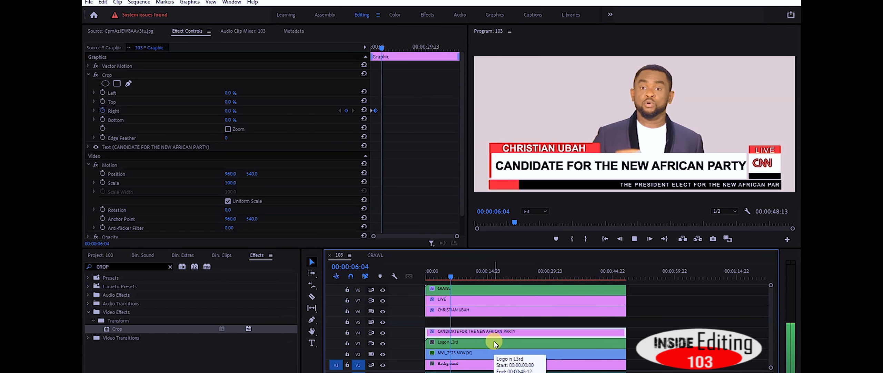
{"action": "key", "text": "space"}
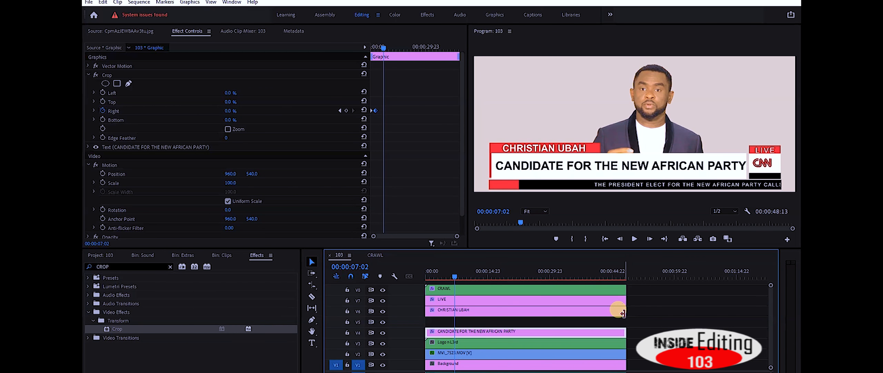
Stagger headline pieces across V4 and V5, preview the repeated wipes, and select all headline clips.
{"action": "left_click_drag", "start_coordinate": [586, 312], "coordinate": [591, 323]}
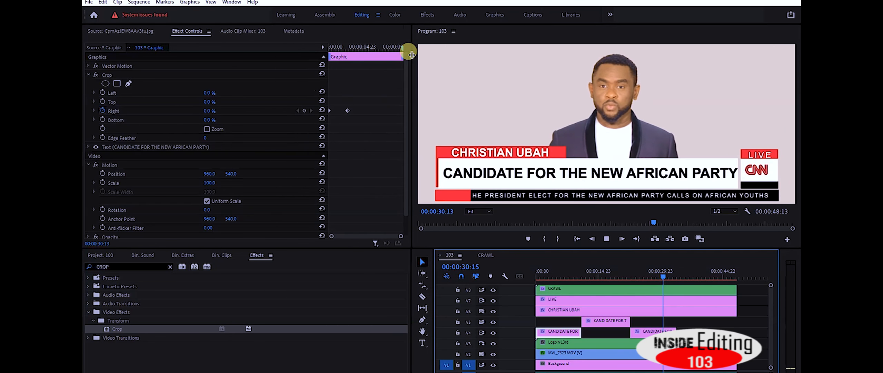
{"action": "key", "text": "space"}
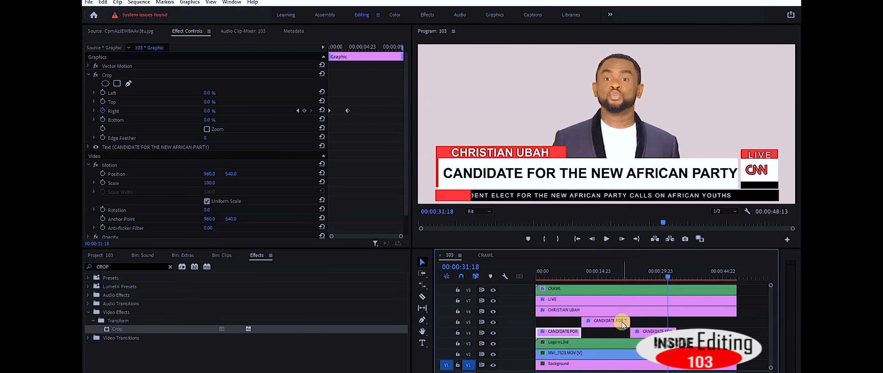
{"action": "left_click_drag", "start_coordinate": [614, 325], "coordinate": [711, 323]}
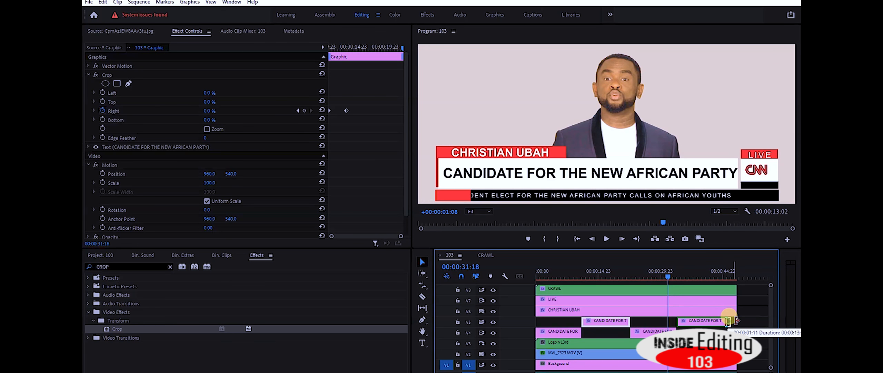
{"action": "left_click_drag", "start_coordinate": [562, 273], "coordinate": [512, 276]}
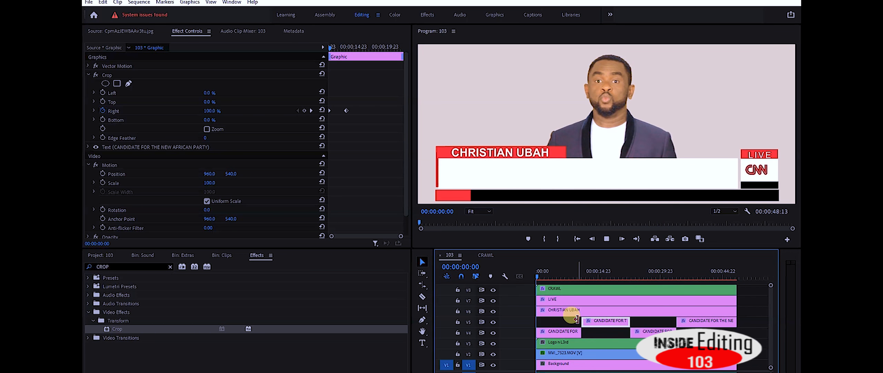
{"action": "key", "text": "space"}
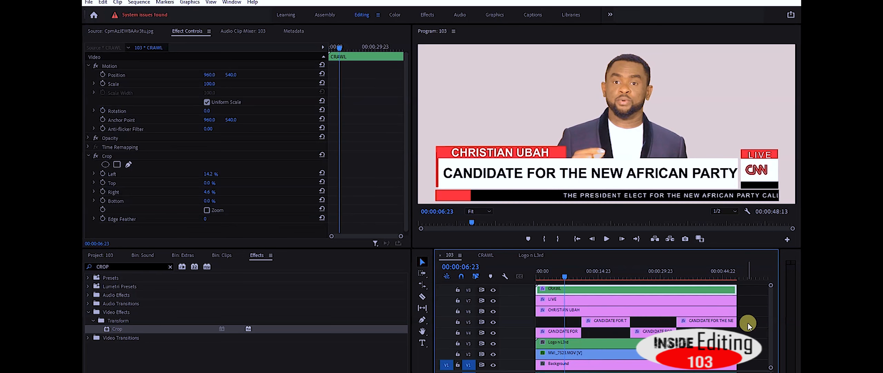
{"action": "left_click_drag", "start_coordinate": [748, 325], "coordinate": [576, 332]}
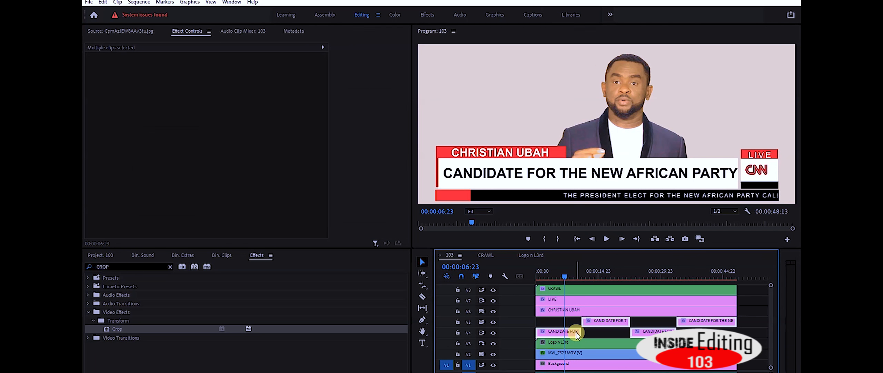
Nest the selected headline clips into a sequence named CROP.
{"action": "right_click", "coordinate": [576, 333]}
{"action": "left_click", "coordinate": [624, 212]}
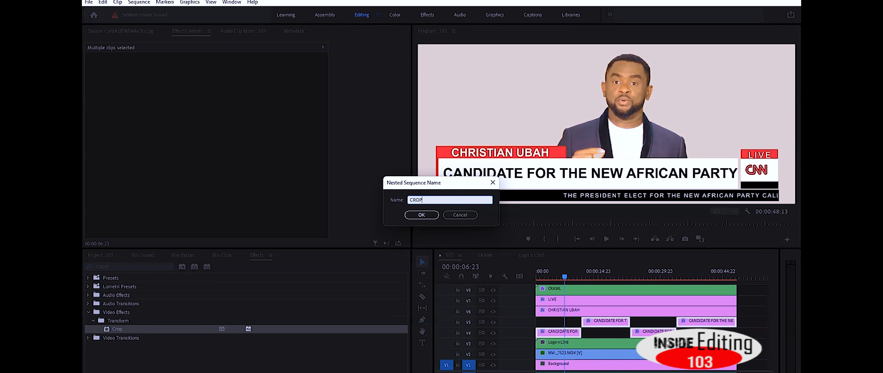
{"action": "left_click", "coordinate": [419, 214]}
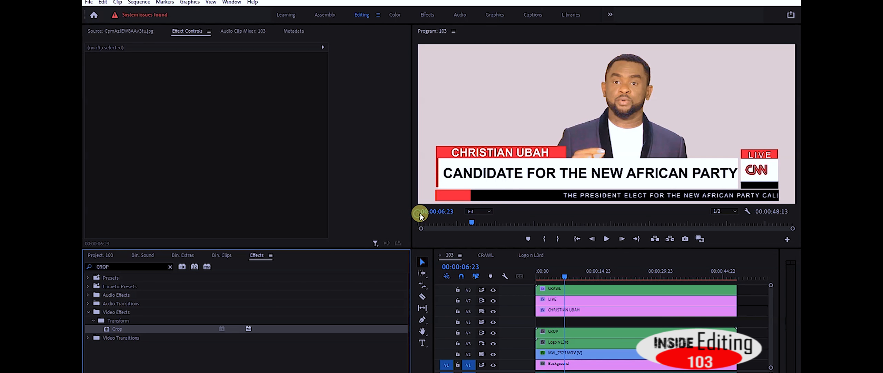
Move the clips from the CNN LOGO upward one track higher, then select the CNN LOGO clip.
{"action": "left_click", "coordinate": [570, 278]}
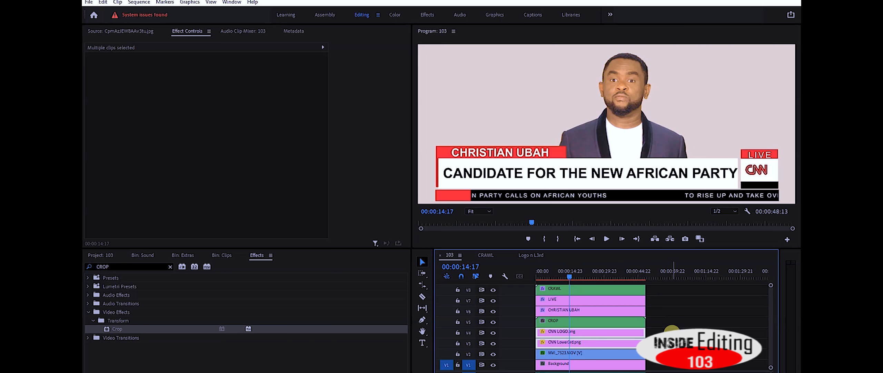
{"action": "left_click_drag", "start_coordinate": [664, 329], "coordinate": [627, 293]}
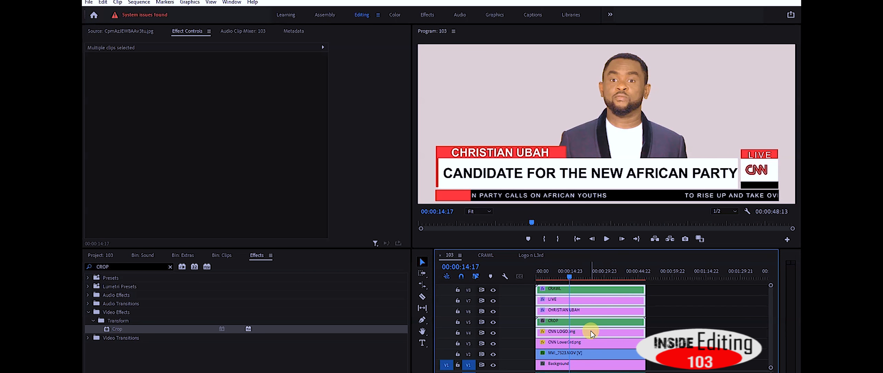
{"action": "left_click_drag", "start_coordinate": [591, 328], "coordinate": [591, 325]}
{"action": "left_click", "coordinate": [679, 330]}
{"action": "left_click", "coordinate": [603, 323]}
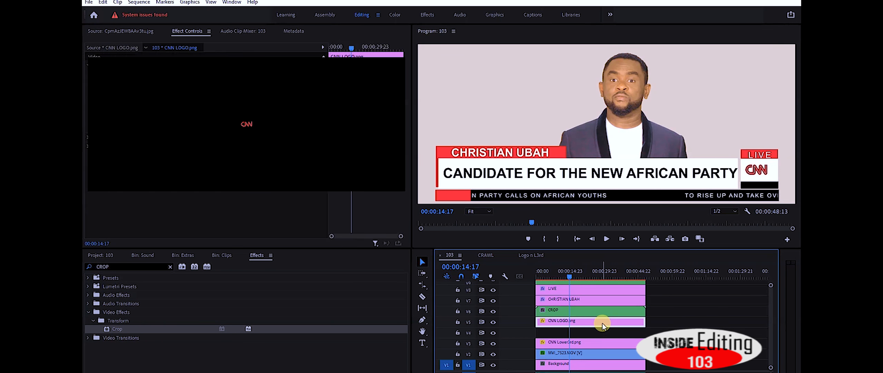